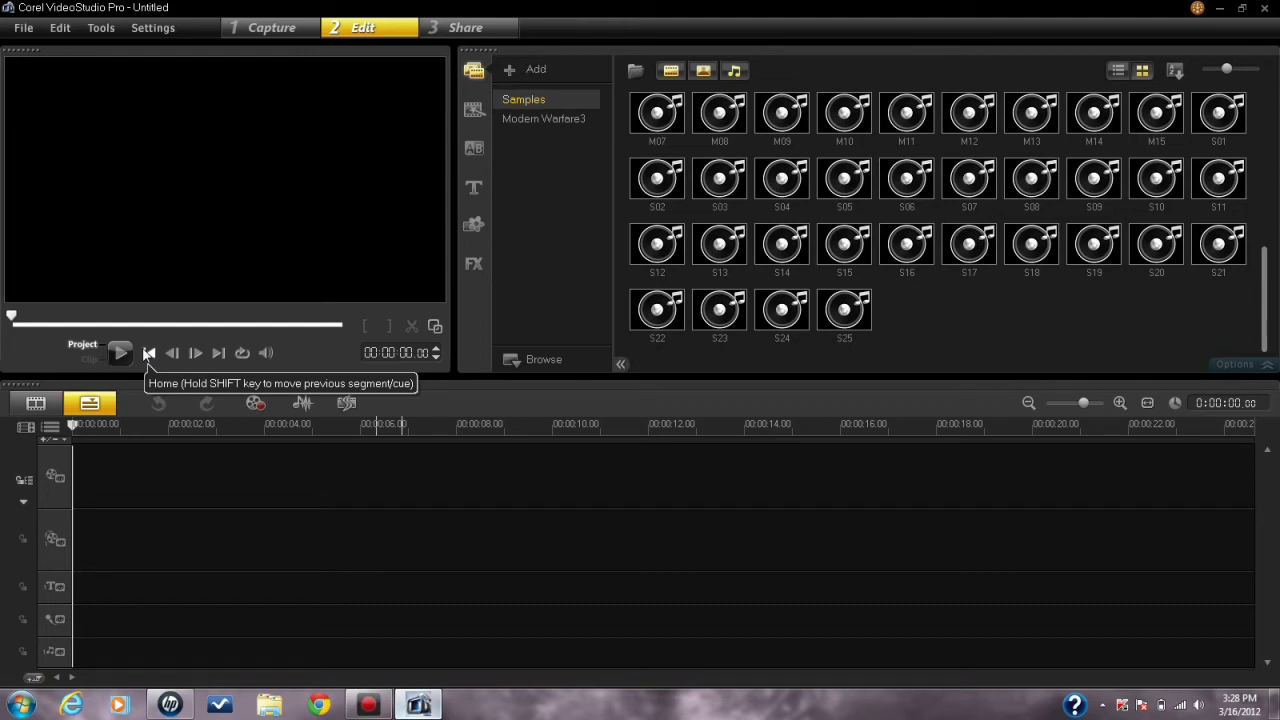
Show the four gameplay clips in the Modern Warfare3 library folder.
{"action": "left_click", "coordinate": [509, 122]}
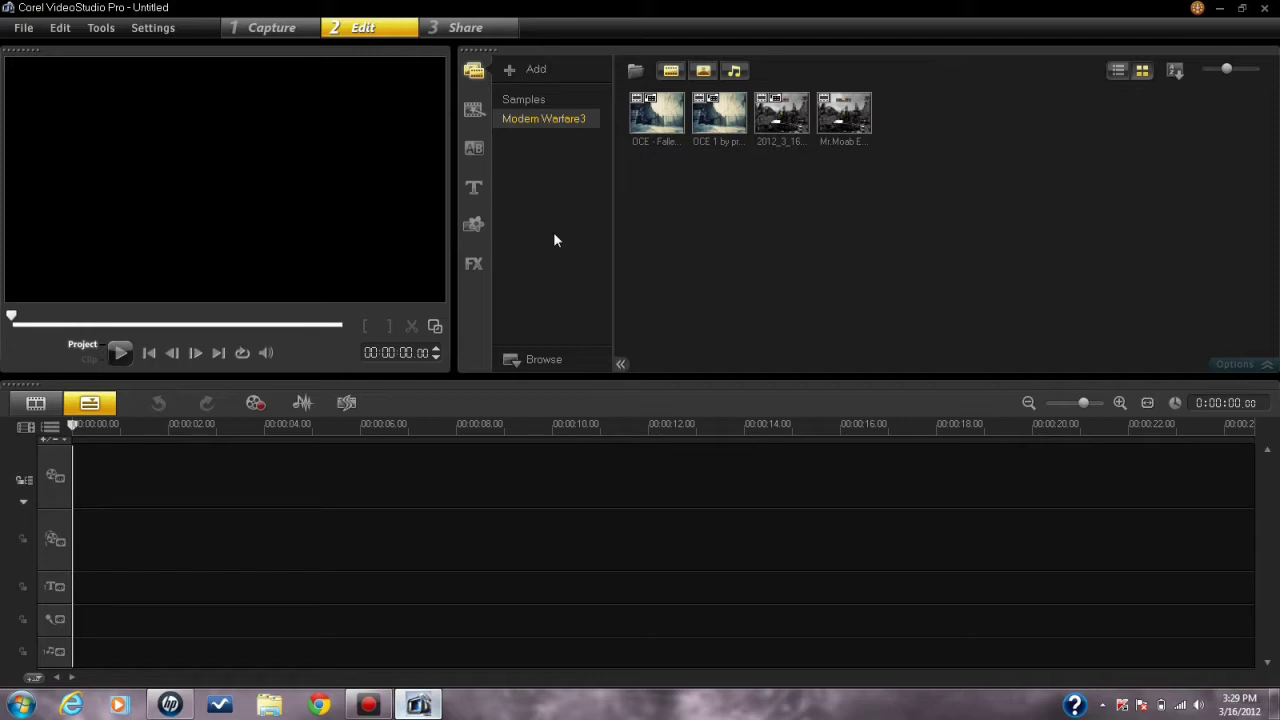
Drag the 'OCE - Fallen' clip from the library onto the timeline's video track.
{"action": "left_click", "coordinate": [652, 116]}
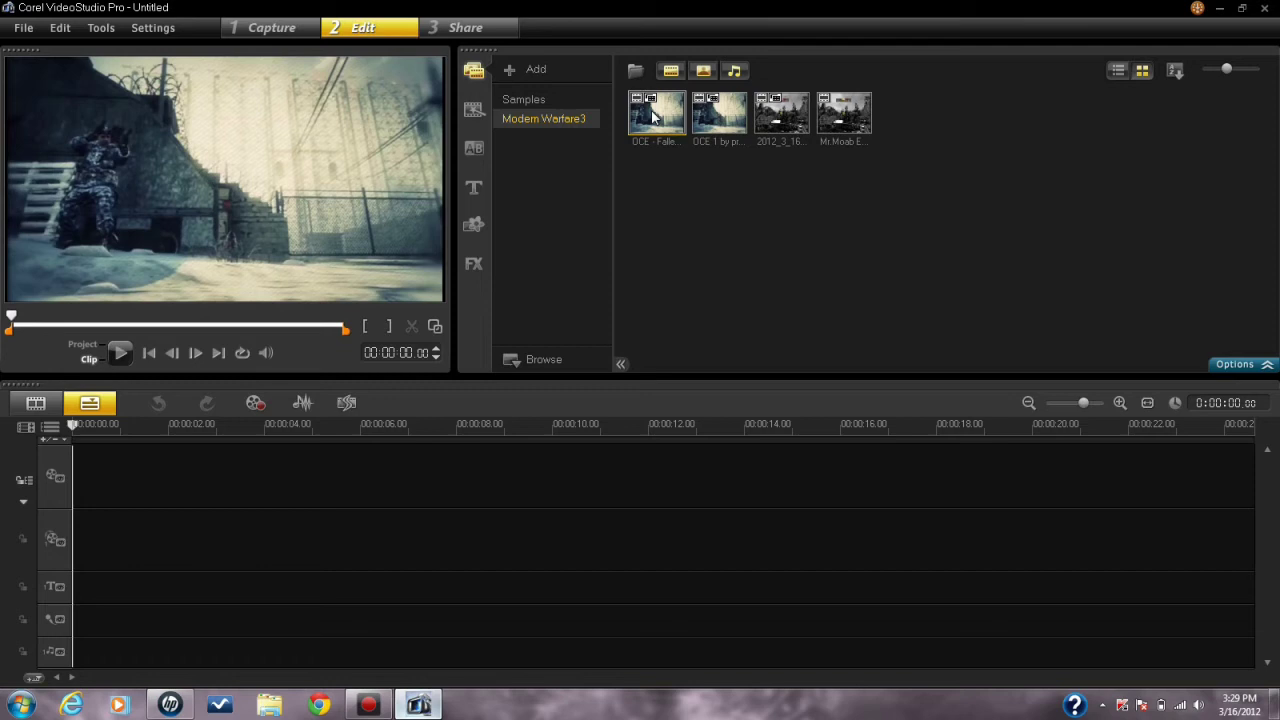
{"action": "left_click_drag", "start_coordinate": [652, 116], "coordinate": [380, 486]}
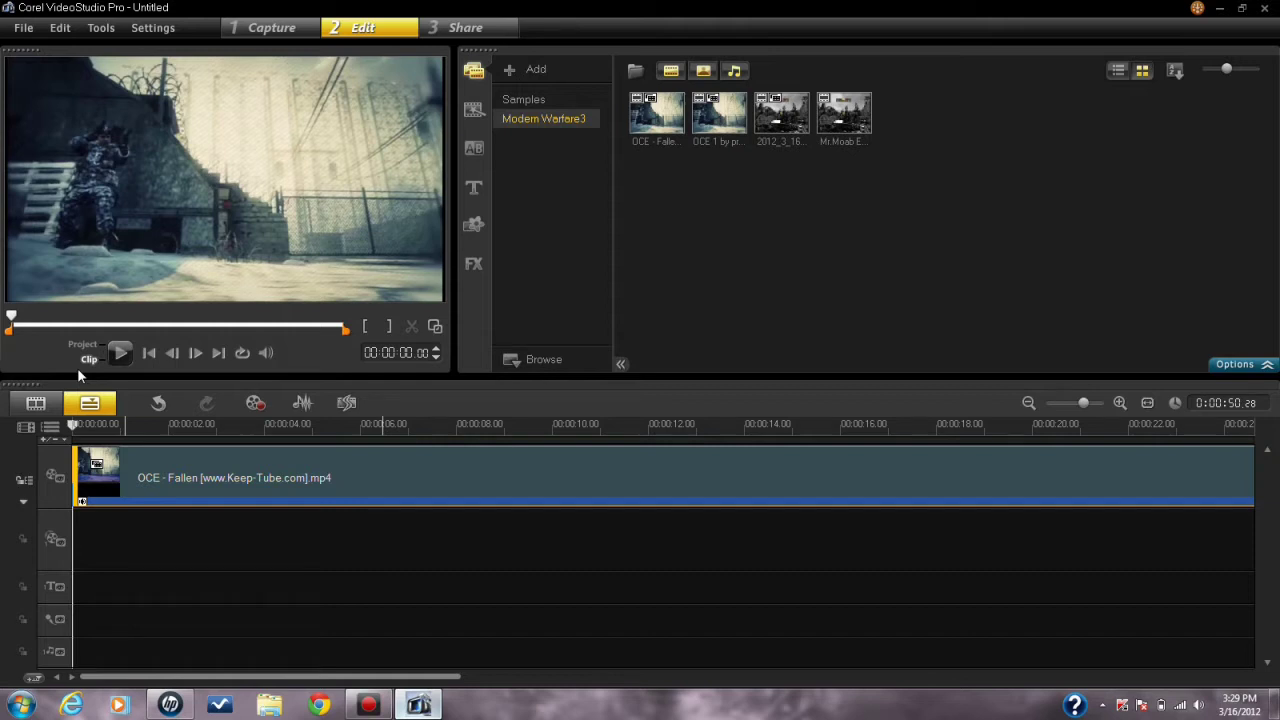
Enable 60P/50P editing from the Settings menu, confirm the change, and verify the checkmark.
{"action": "left_click", "coordinate": [21, 30]}
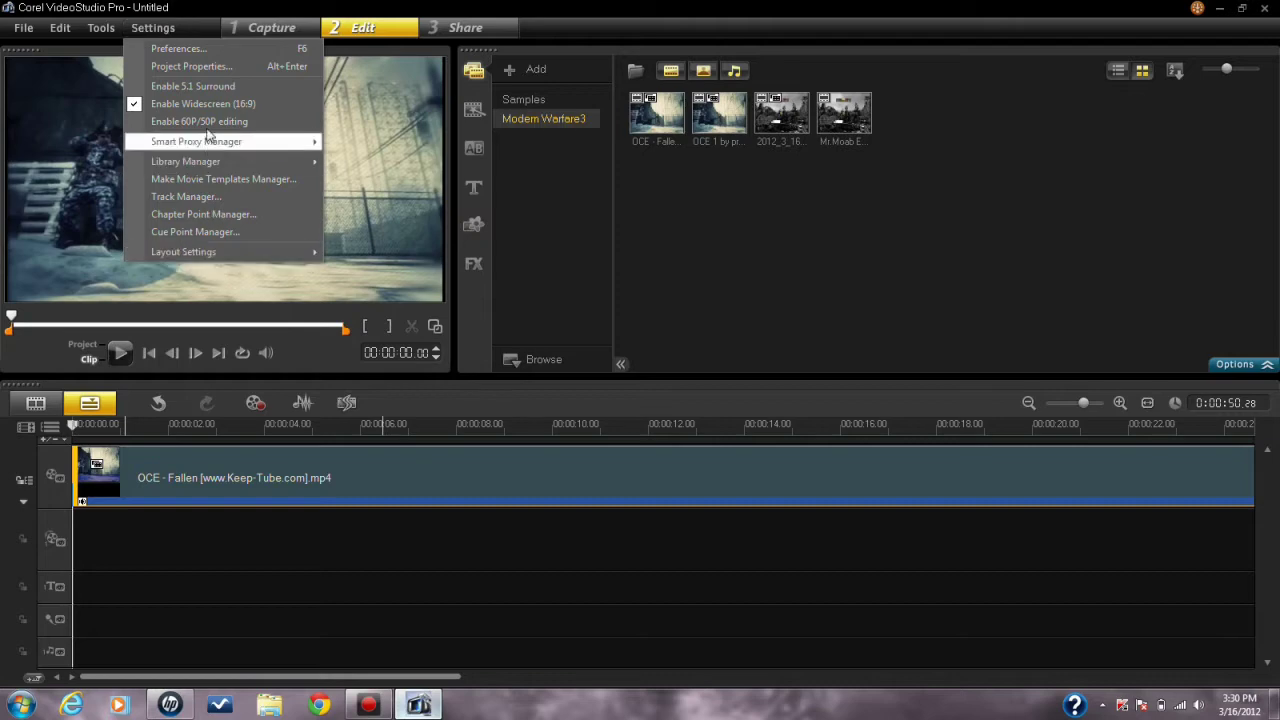
{"action": "left_click", "coordinate": [185, 124]}
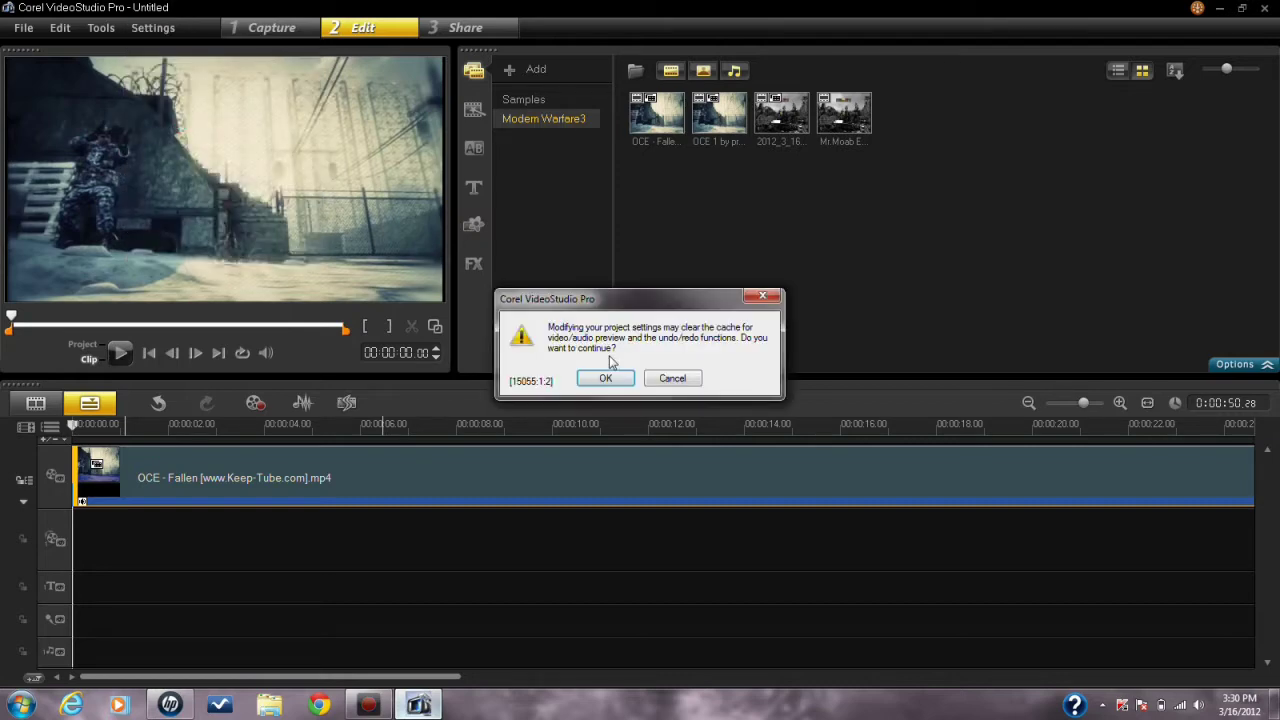
{"action": "left_click", "coordinate": [604, 380]}
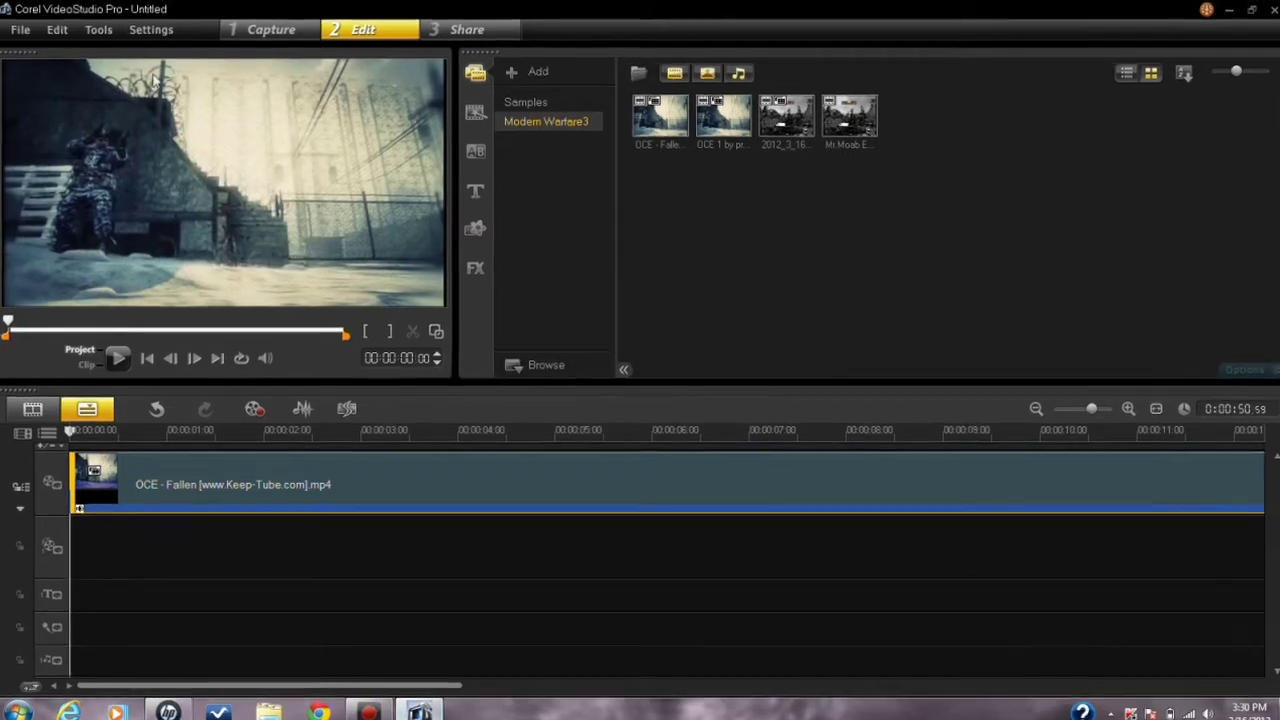
{"action": "left_click", "coordinate": [153, 27]}
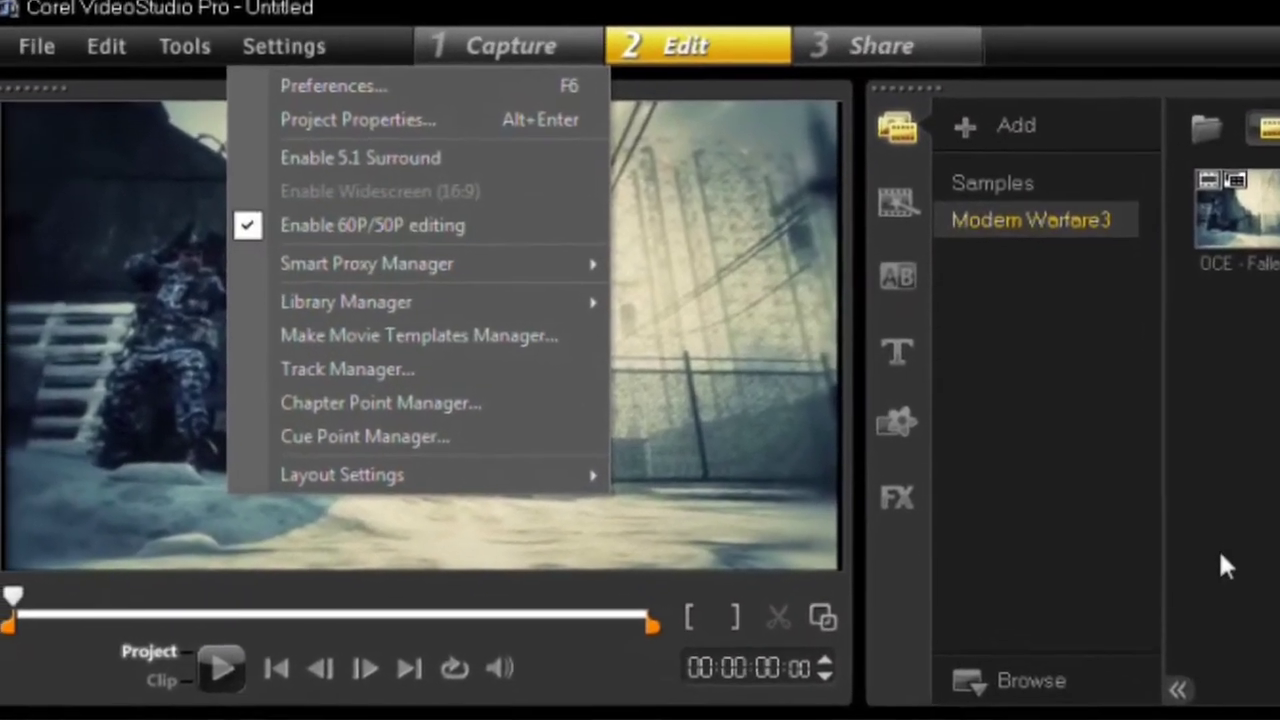
{"action": "left_click", "coordinate": [1109, 513]}
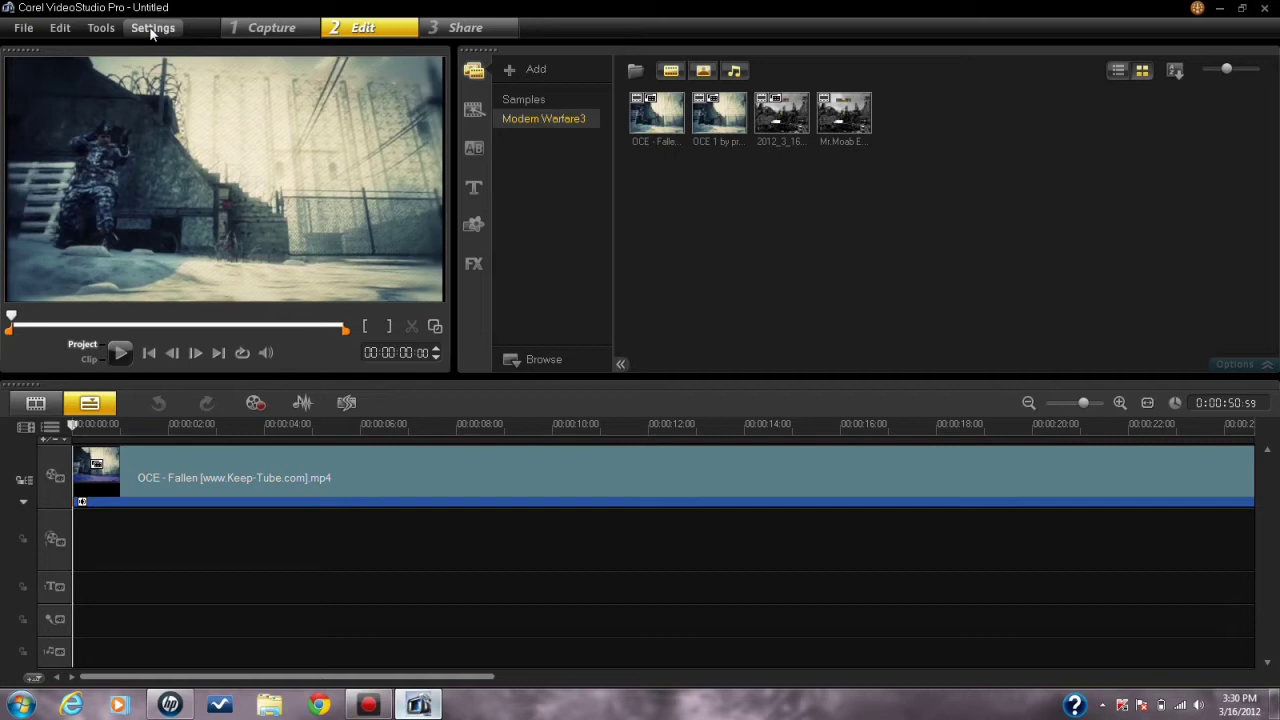
{"action": "right_click", "coordinate": [557, 712]}
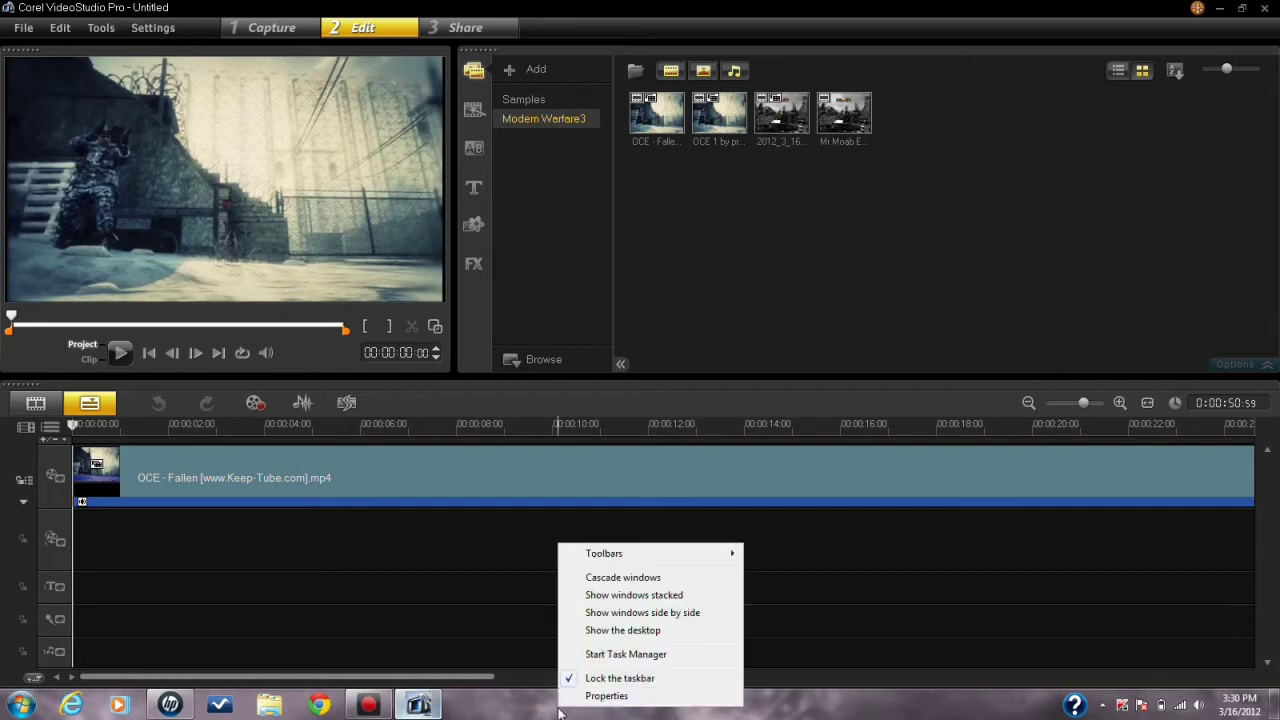
{"action": "left_click", "coordinate": [595, 655]}
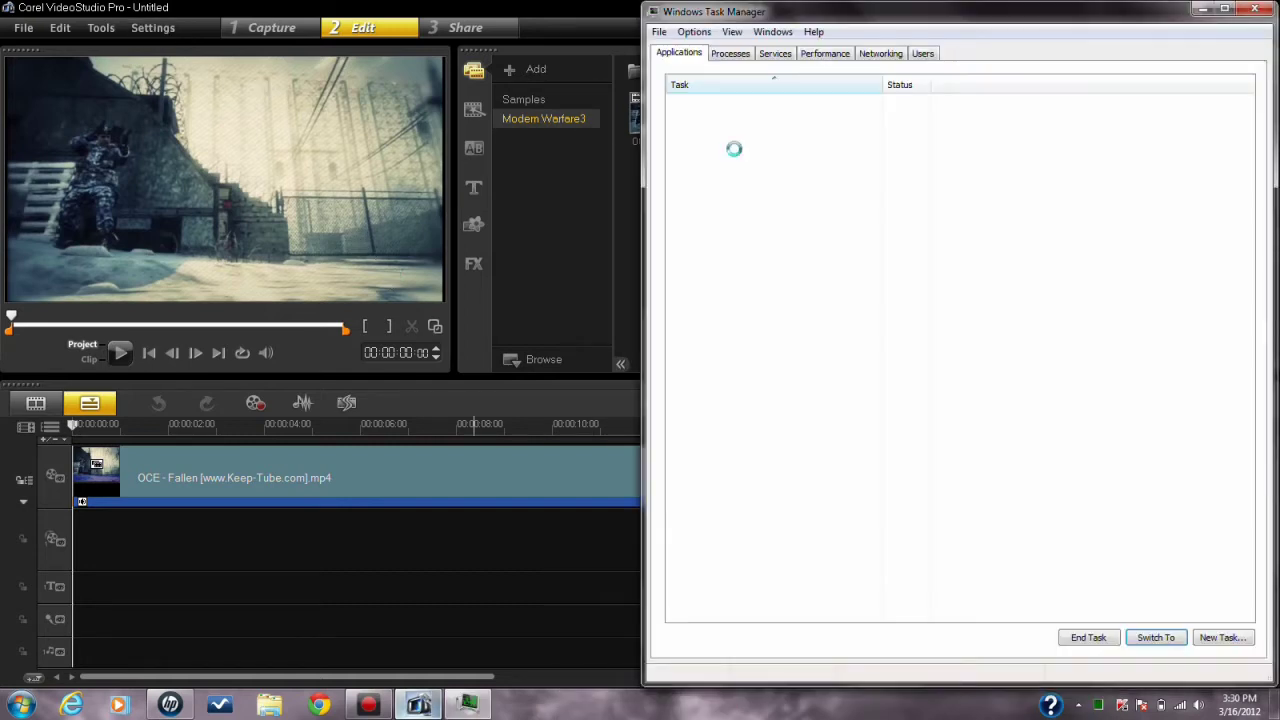
{"action": "left_click", "coordinate": [824, 54]}
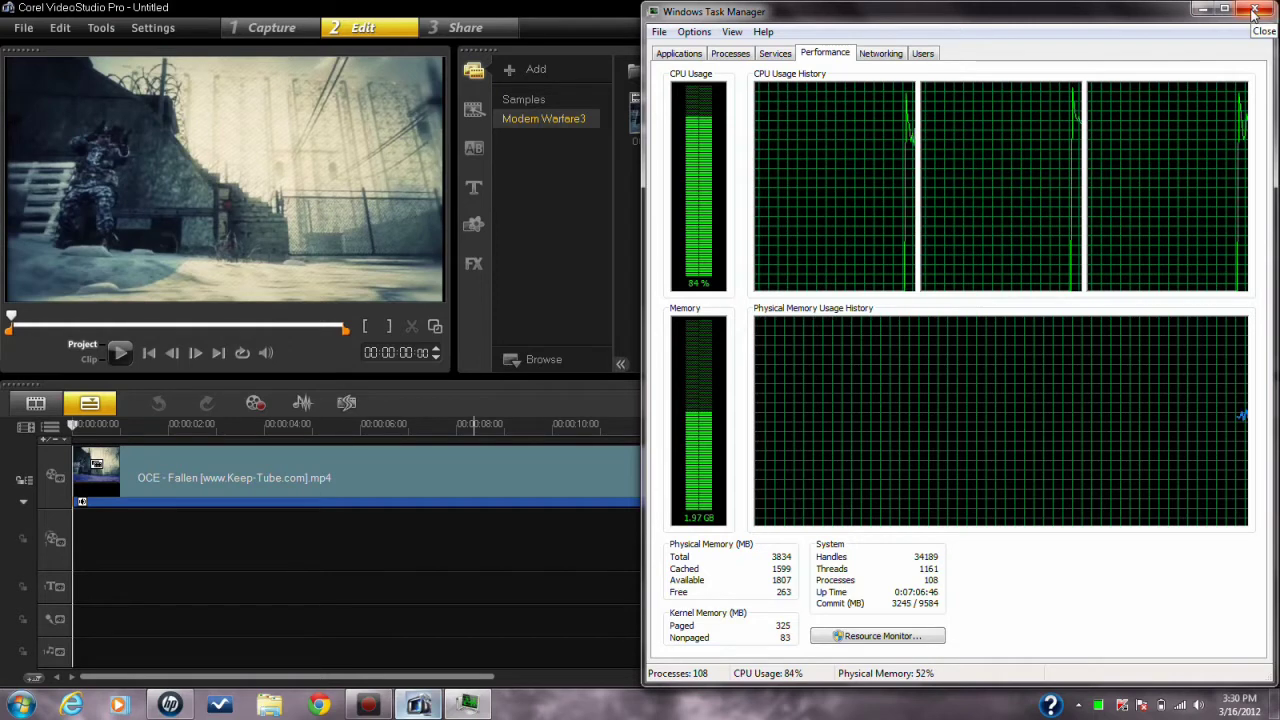
{"action": "left_click", "coordinate": [1253, 12]}
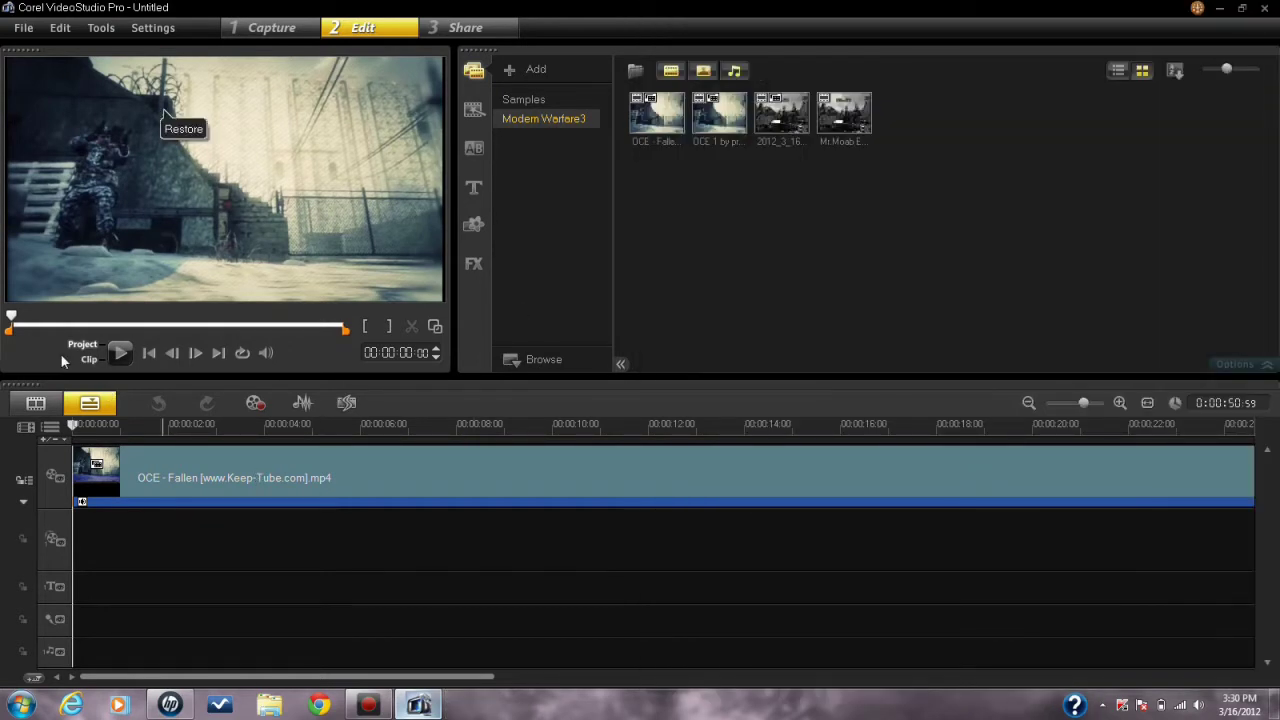
Play the OCE - Fallen clip in the preview, then open the Settings menu.
{"action": "left_click", "coordinate": [120, 355]}
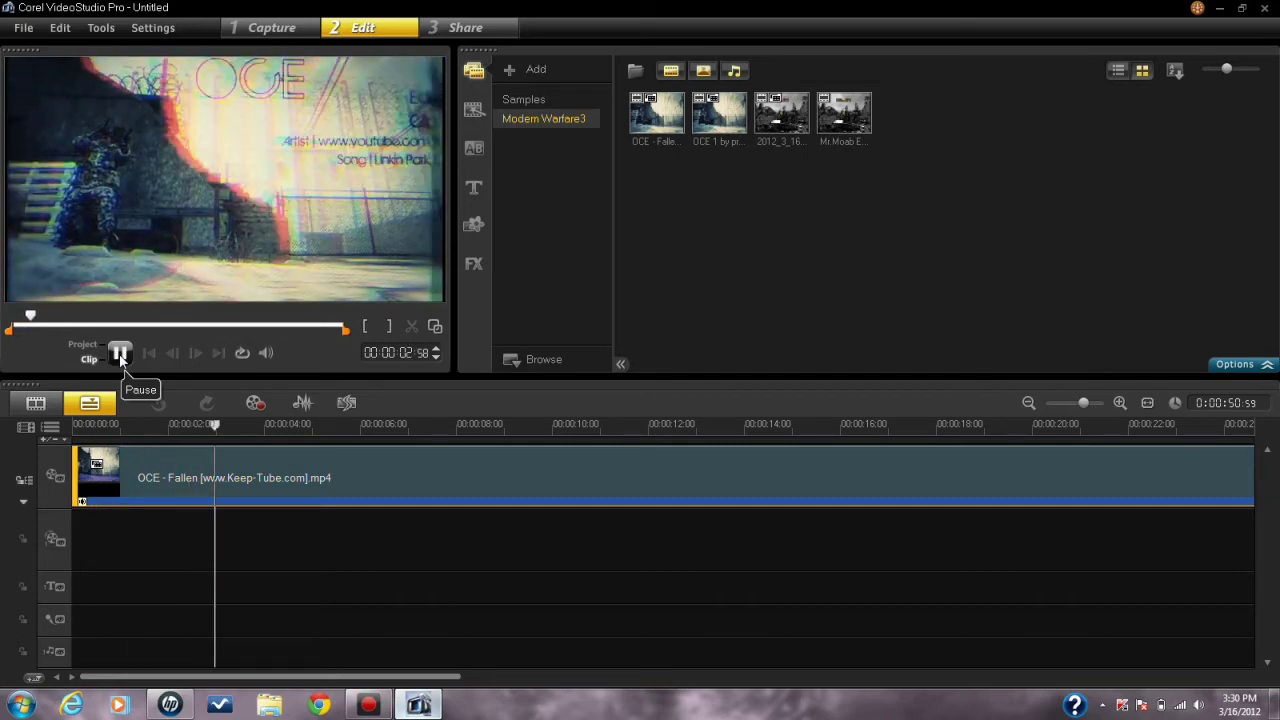
{"action": "left_click", "coordinate": [152, 28]}
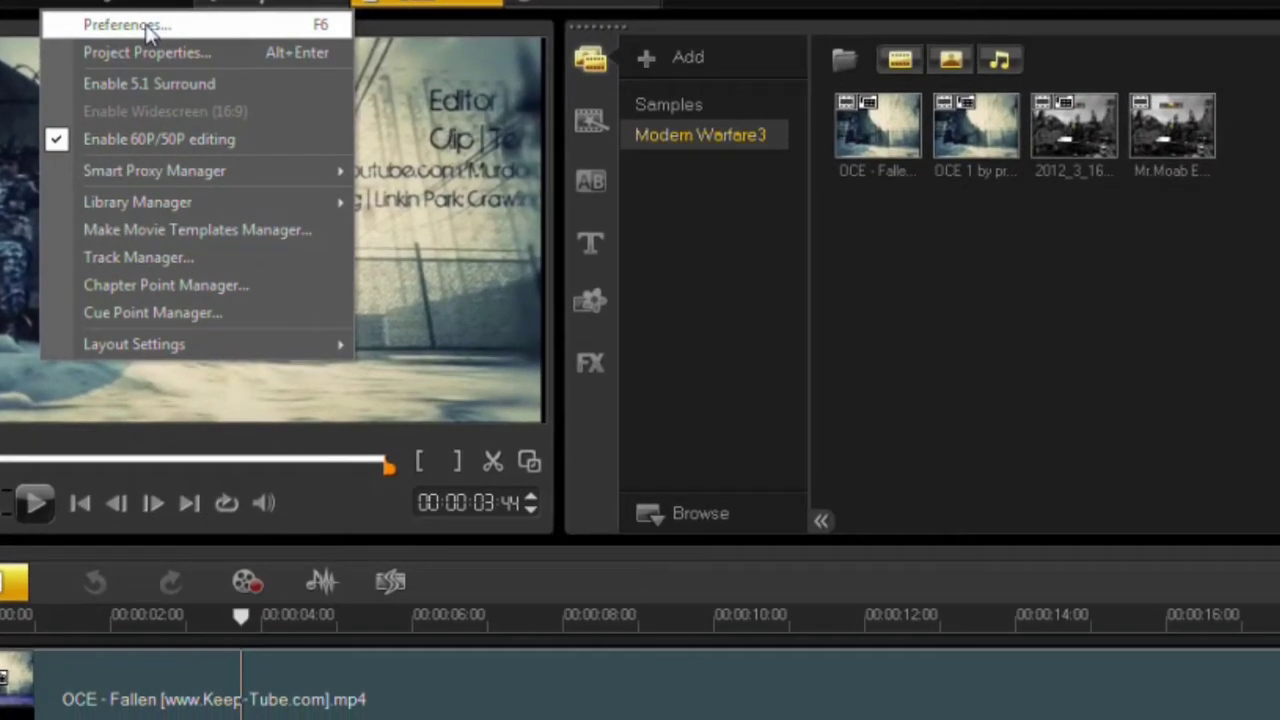
In Preferences, keep the Editing resampling quality at Best.
{"action": "left_click", "coordinate": [150, 36]}
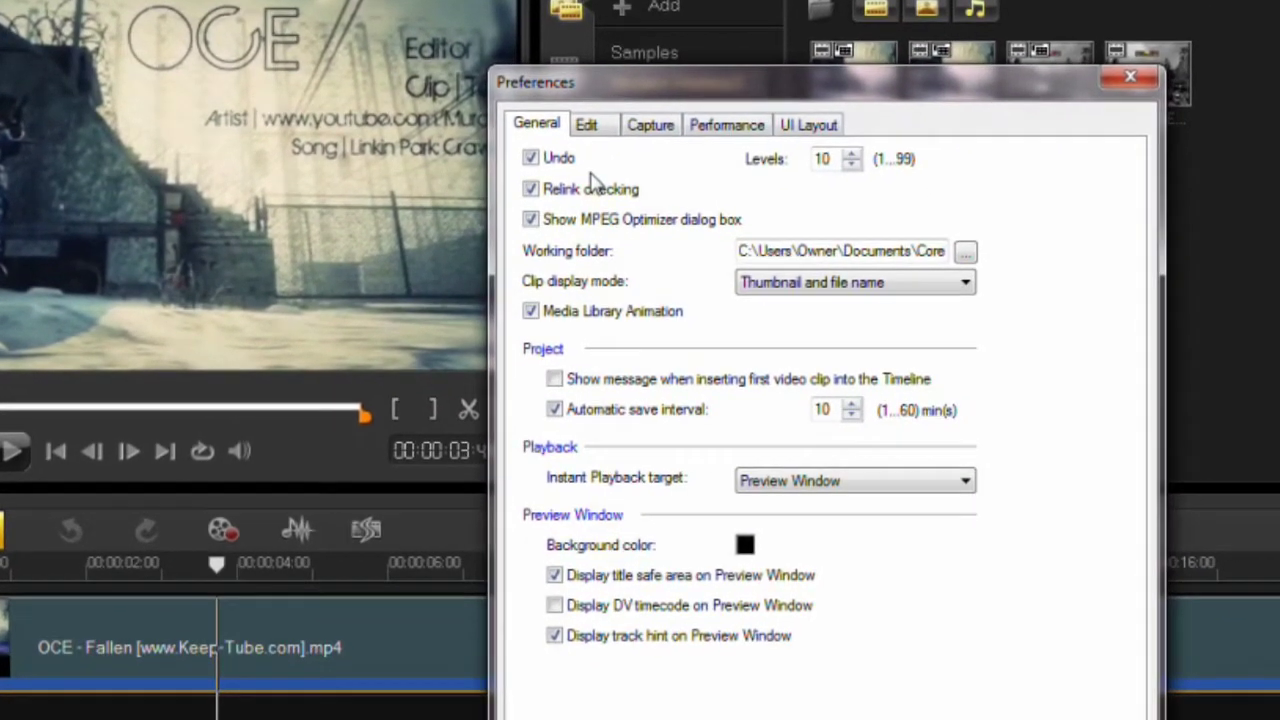
{"action": "left_click", "coordinate": [580, 106]}
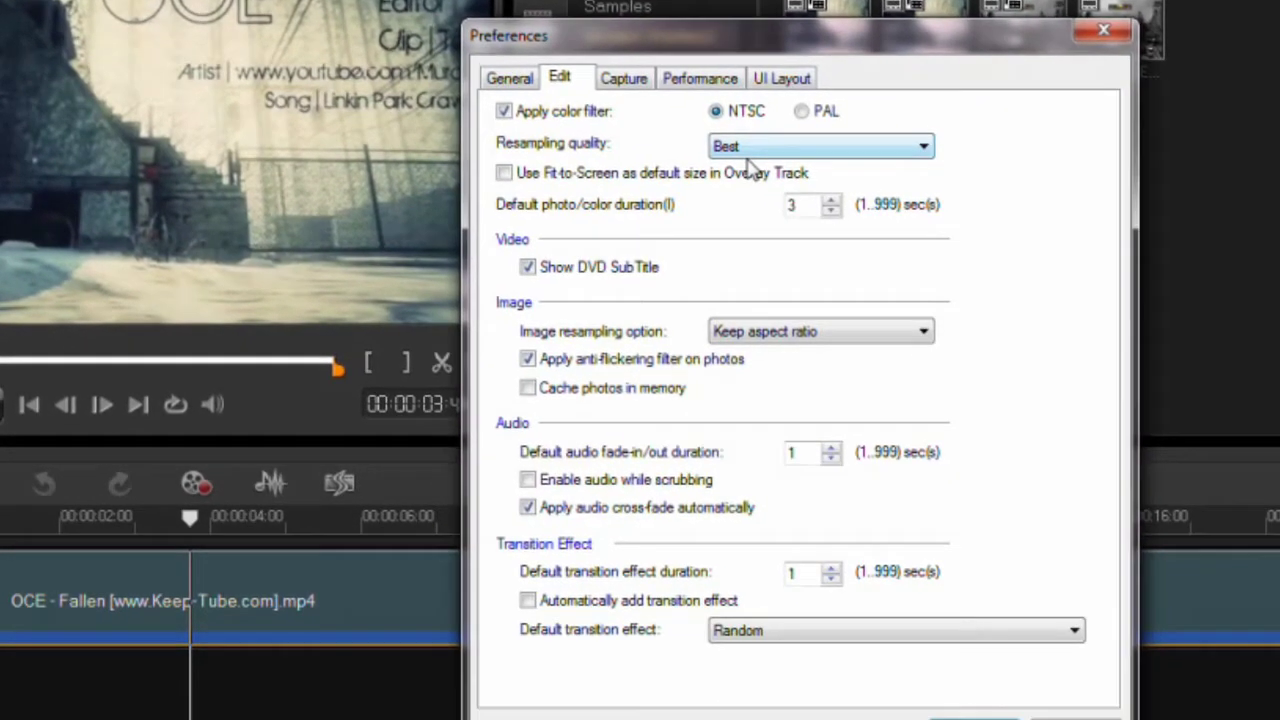
{"action": "left_click", "coordinate": [745, 150]}
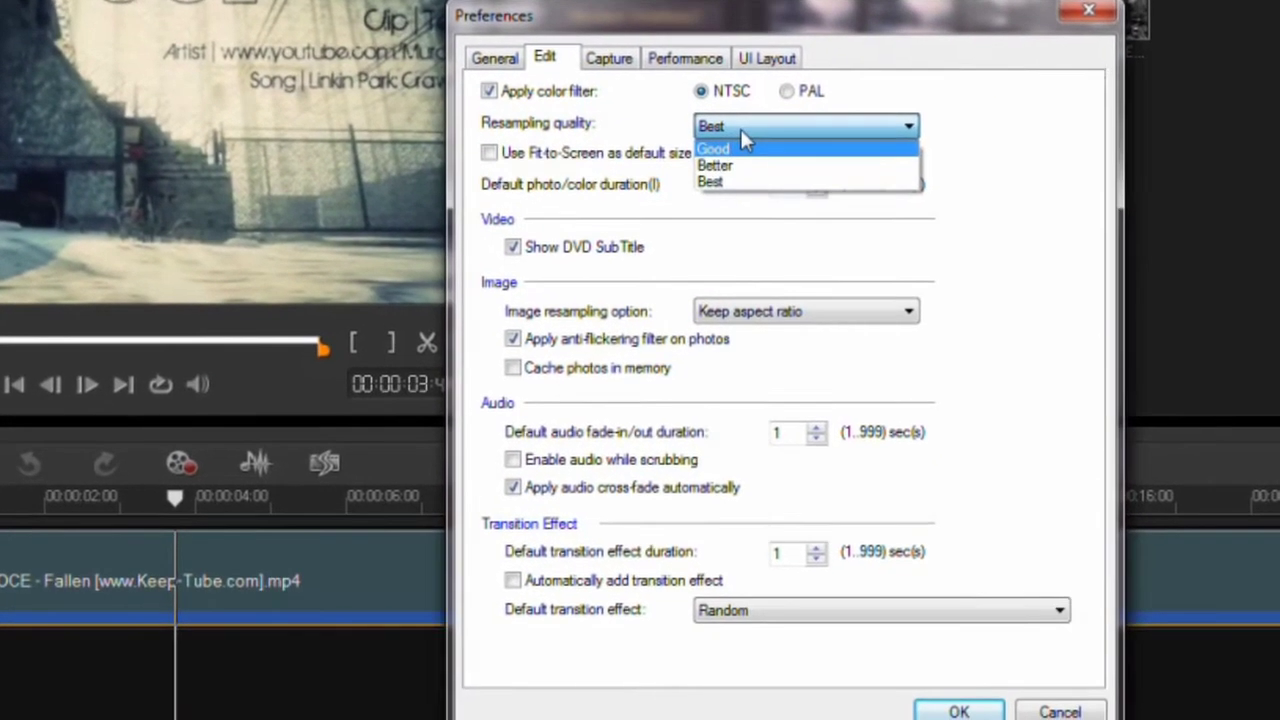
{"action": "left_click", "coordinate": [740, 130]}
Keep the Smart Proxy threshold at 720 x 480 with Auto generate proxy template off, and open its save options.
{"action": "left_click", "coordinate": [600, 50]}
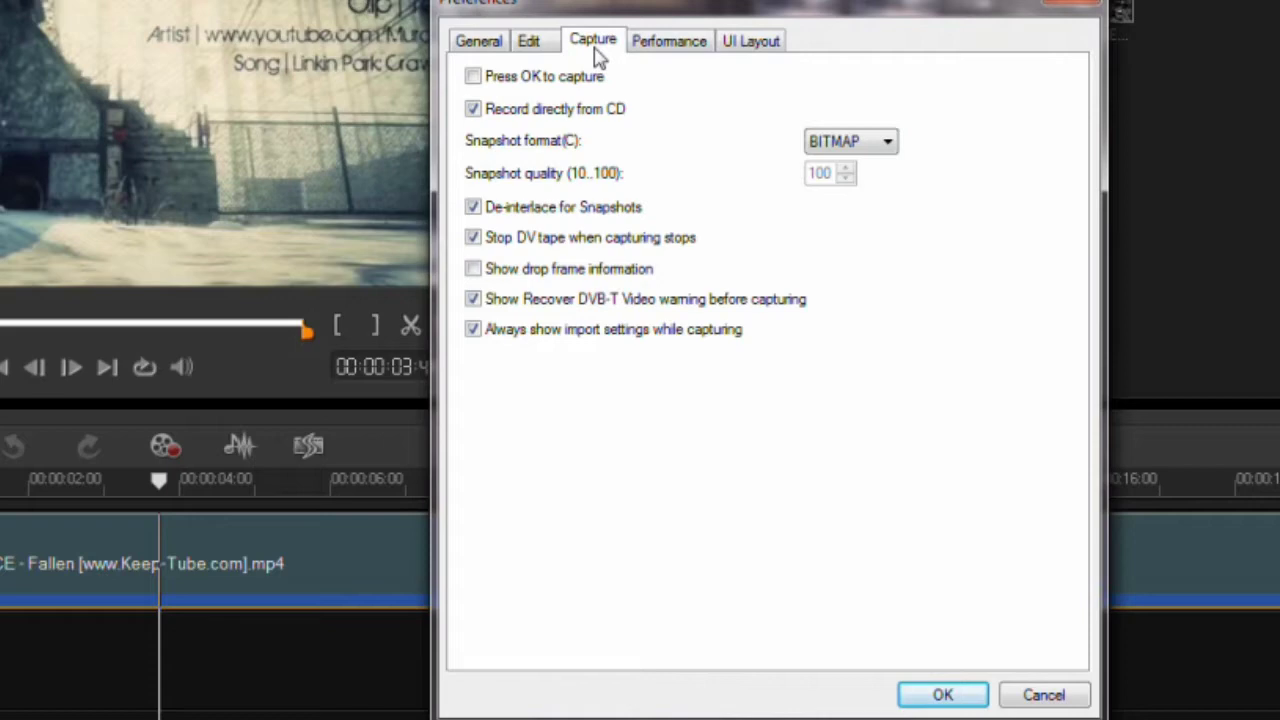
{"action": "left_click", "coordinate": [650, 46]}
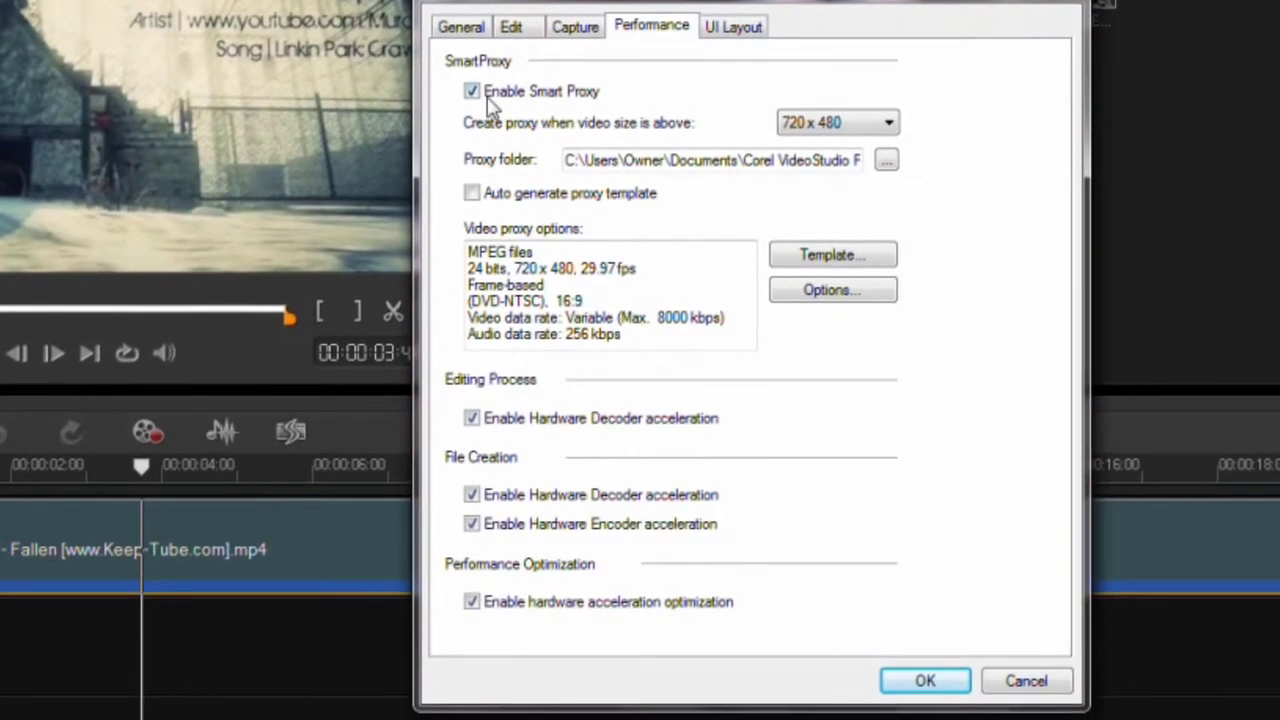
{"action": "left_click", "coordinate": [795, 115]}
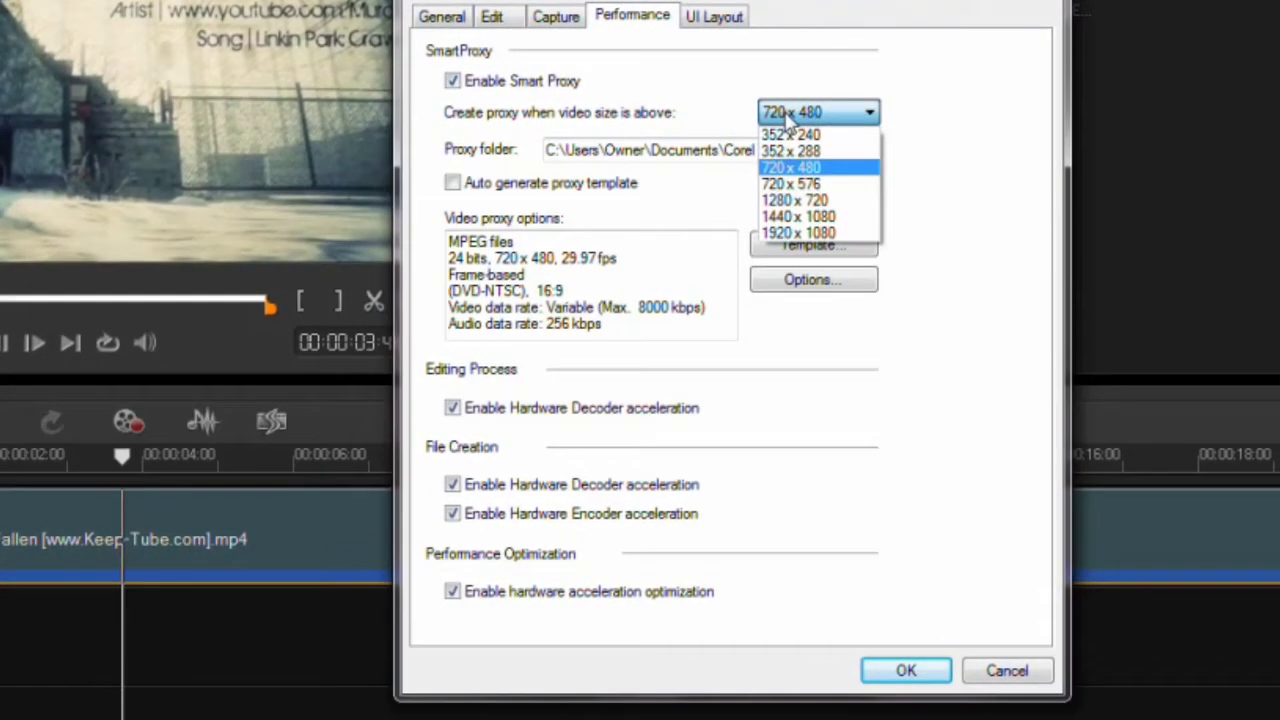
{"action": "left_click", "coordinate": [800, 163]}
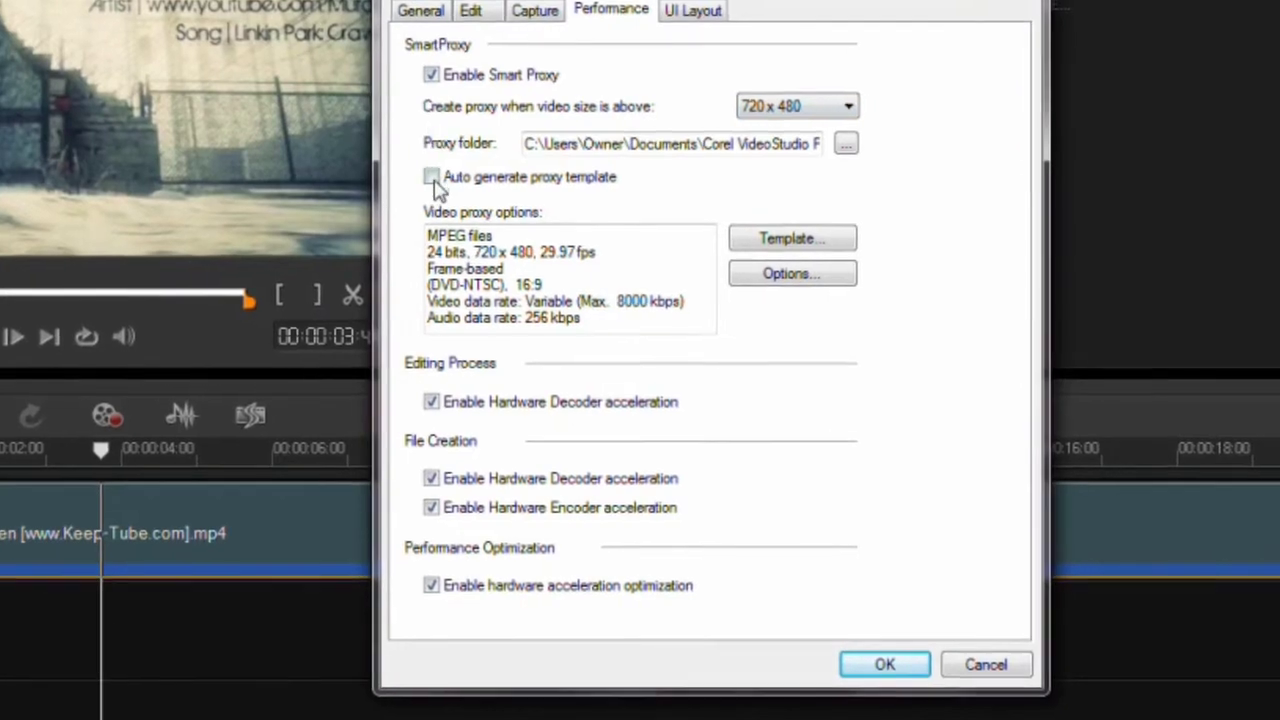
{"action": "left_click", "coordinate": [438, 179]}
{"action": "left_click", "coordinate": [438, 179]}
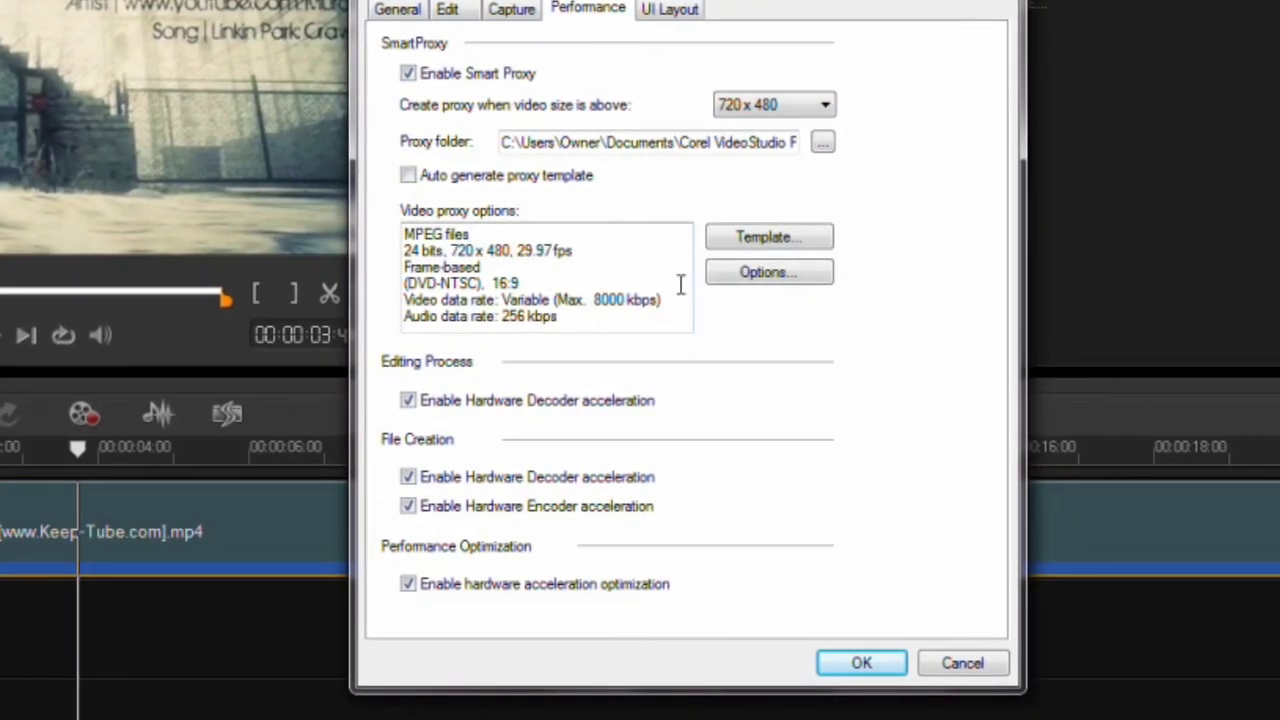
{"action": "left_click", "coordinate": [772, 274]}
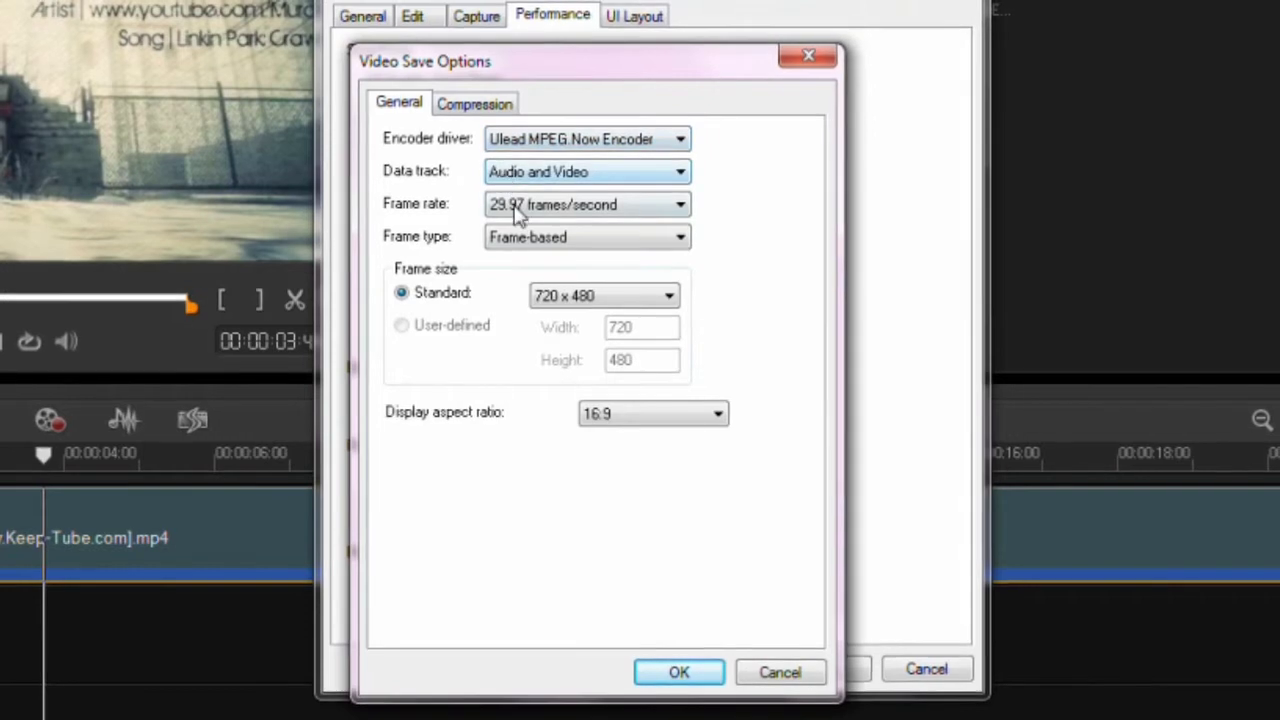
Keep the proxy frame type Frame-based and set compression quality to 100.
{"action": "left_click", "coordinate": [522, 240]}
{"action": "left_click", "coordinate": [524, 243]}
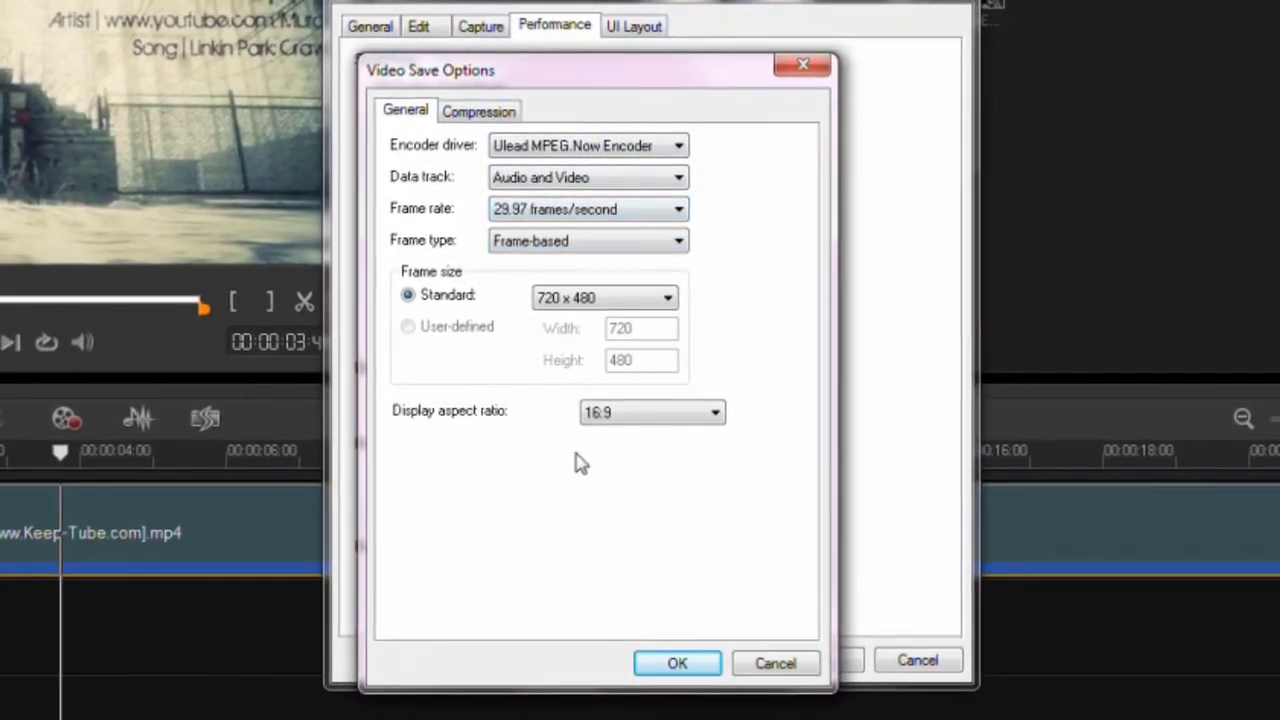
{"action": "left_click", "coordinate": [484, 113]}
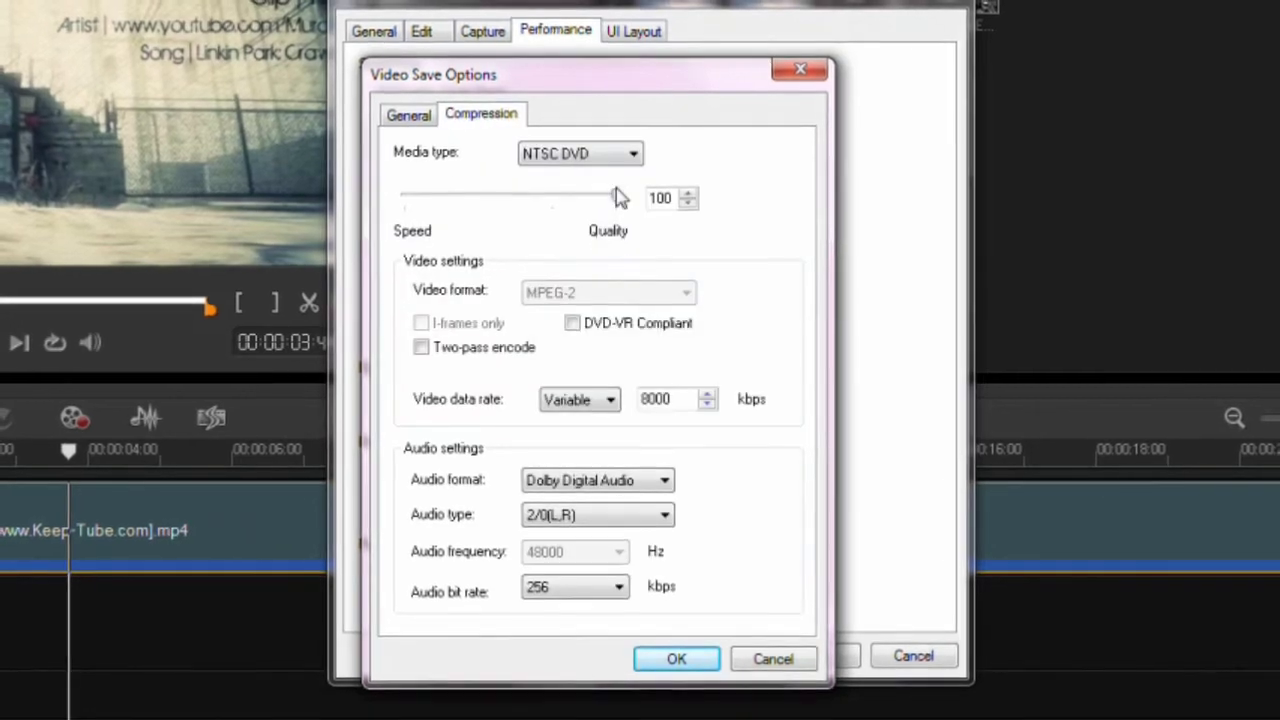
{"action": "left_click_drag", "start_coordinate": [620, 203], "coordinate": [670, 228]}
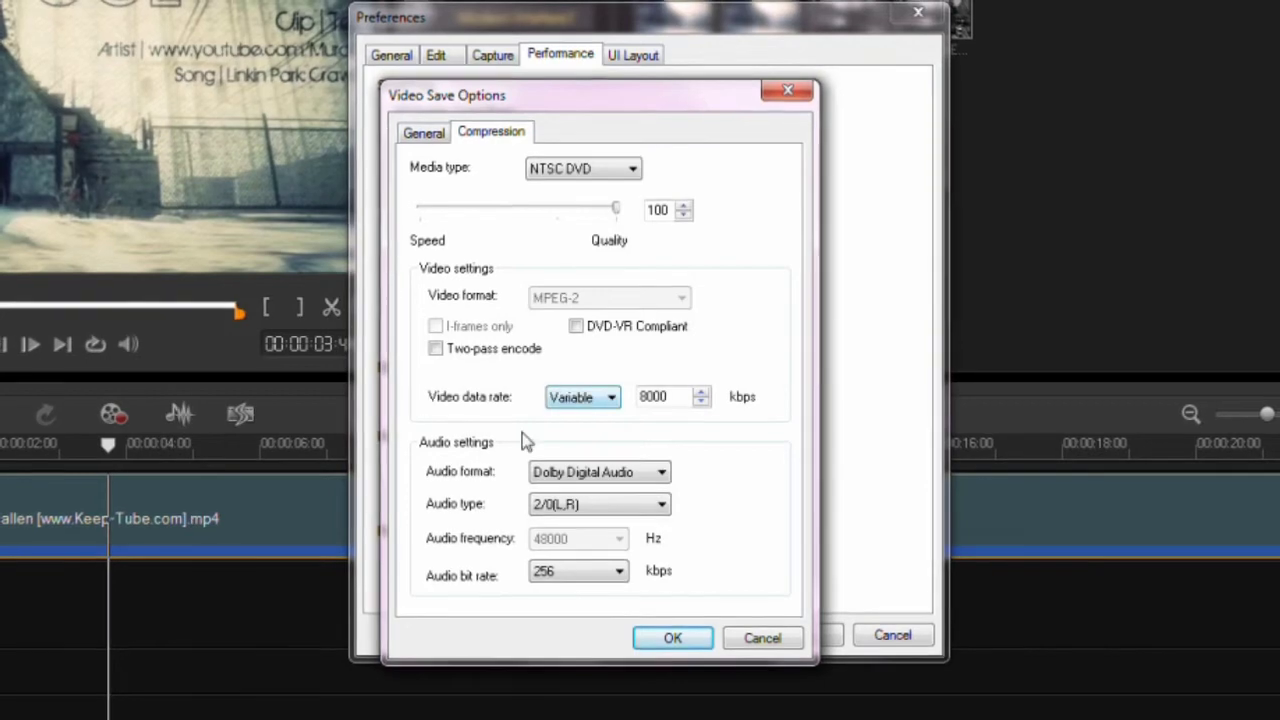
Use a Variable 8000 kbps video rate and Dolby Digital audio at 256 kbps, then accept.
{"action": "left_click", "coordinate": [575, 401]}
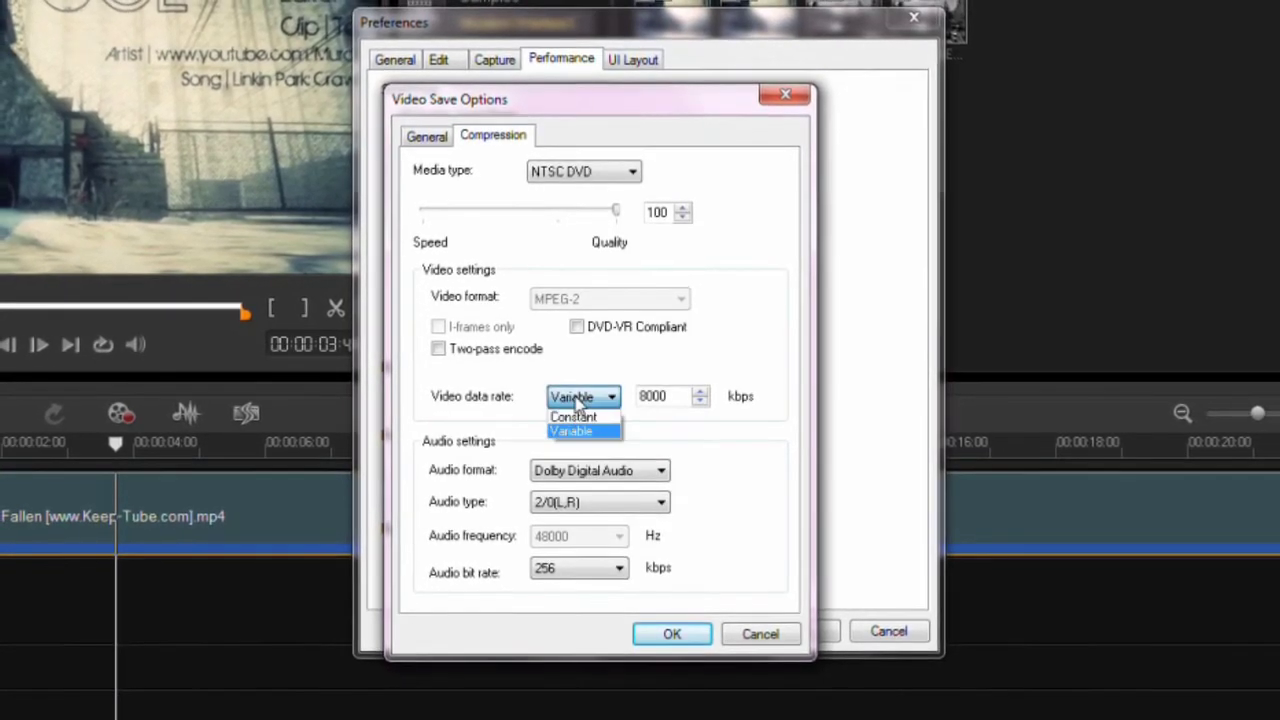
{"action": "left_click", "coordinate": [577, 400]}
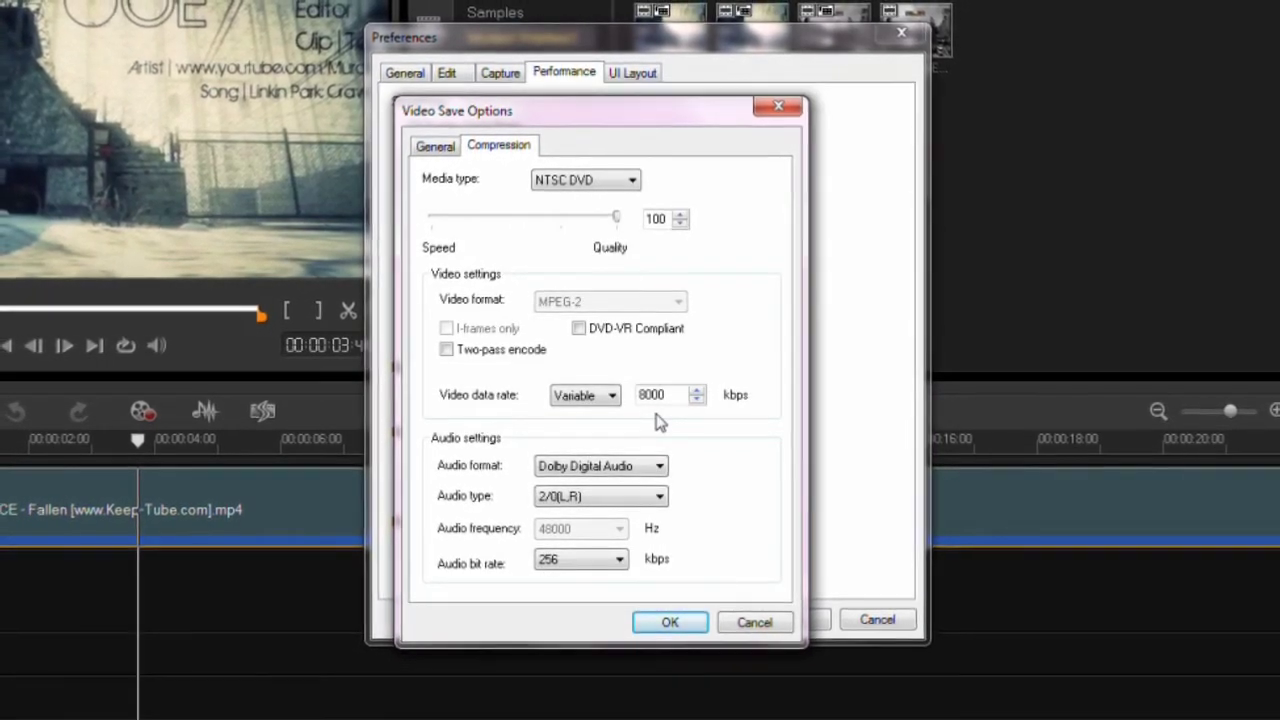
{"action": "left_click", "coordinate": [572, 395]}
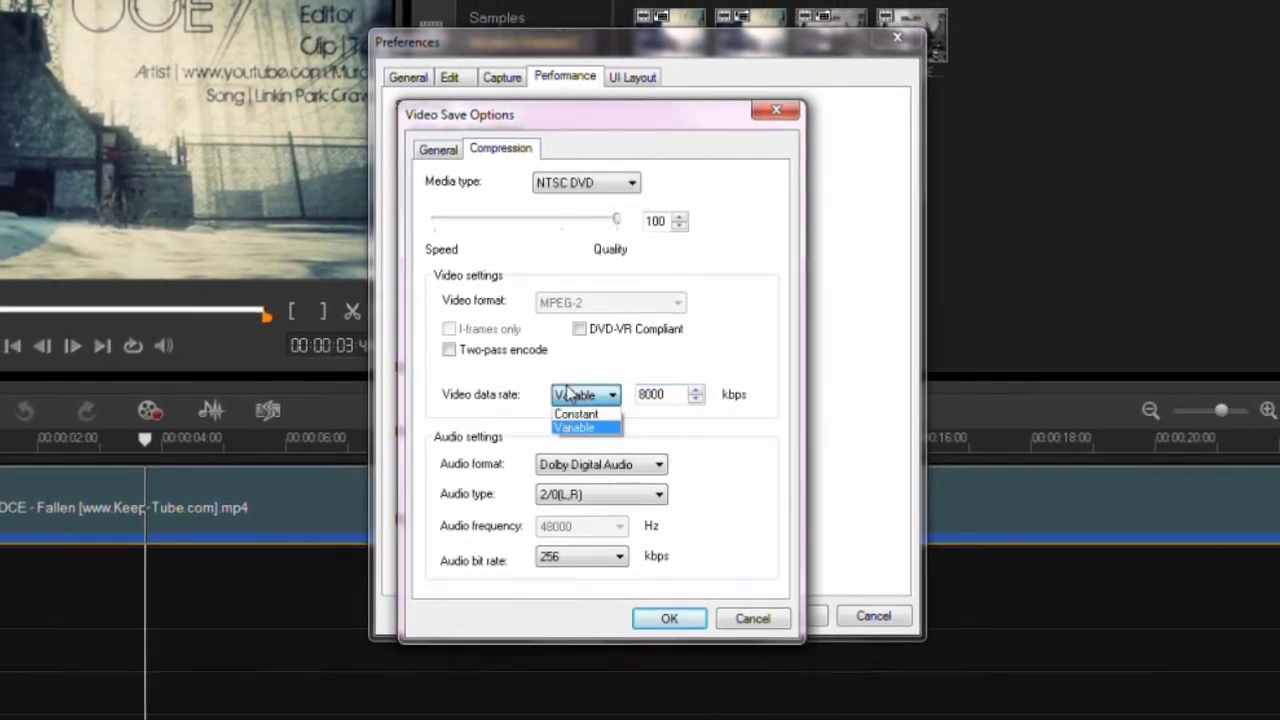
{"action": "left_click", "coordinate": [566, 396]}
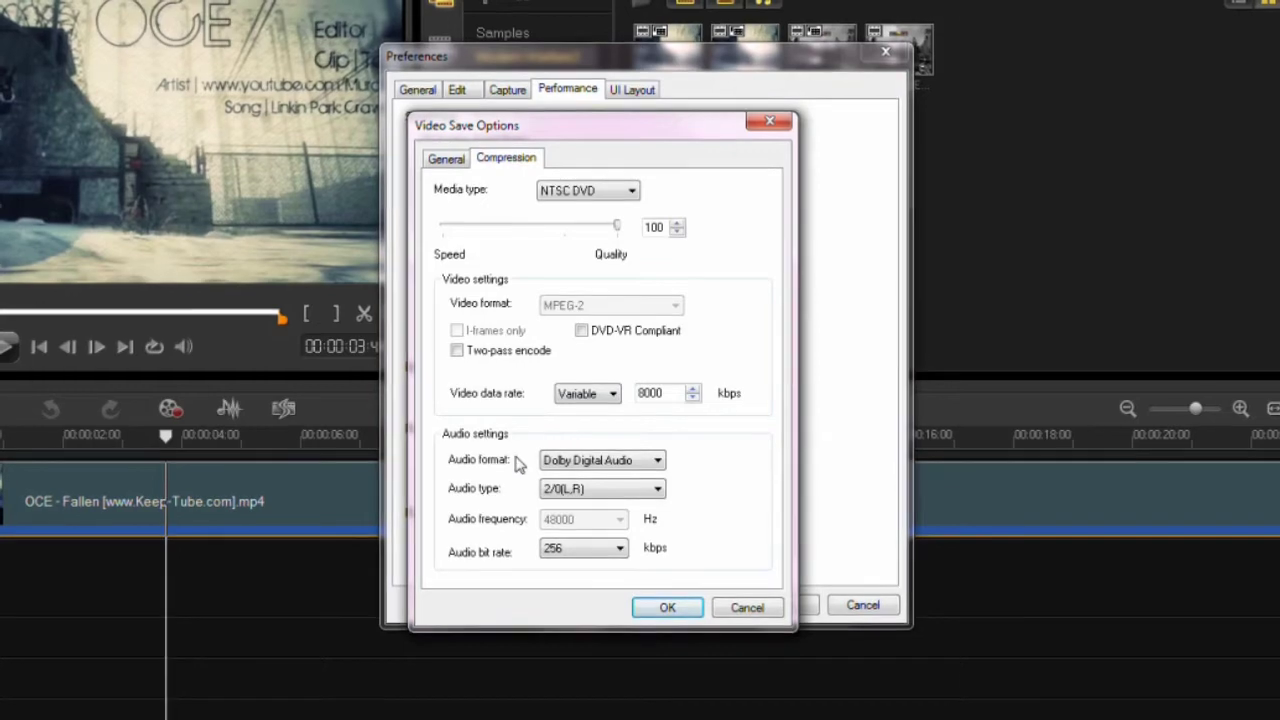
{"action": "left_click", "coordinate": [586, 459]}
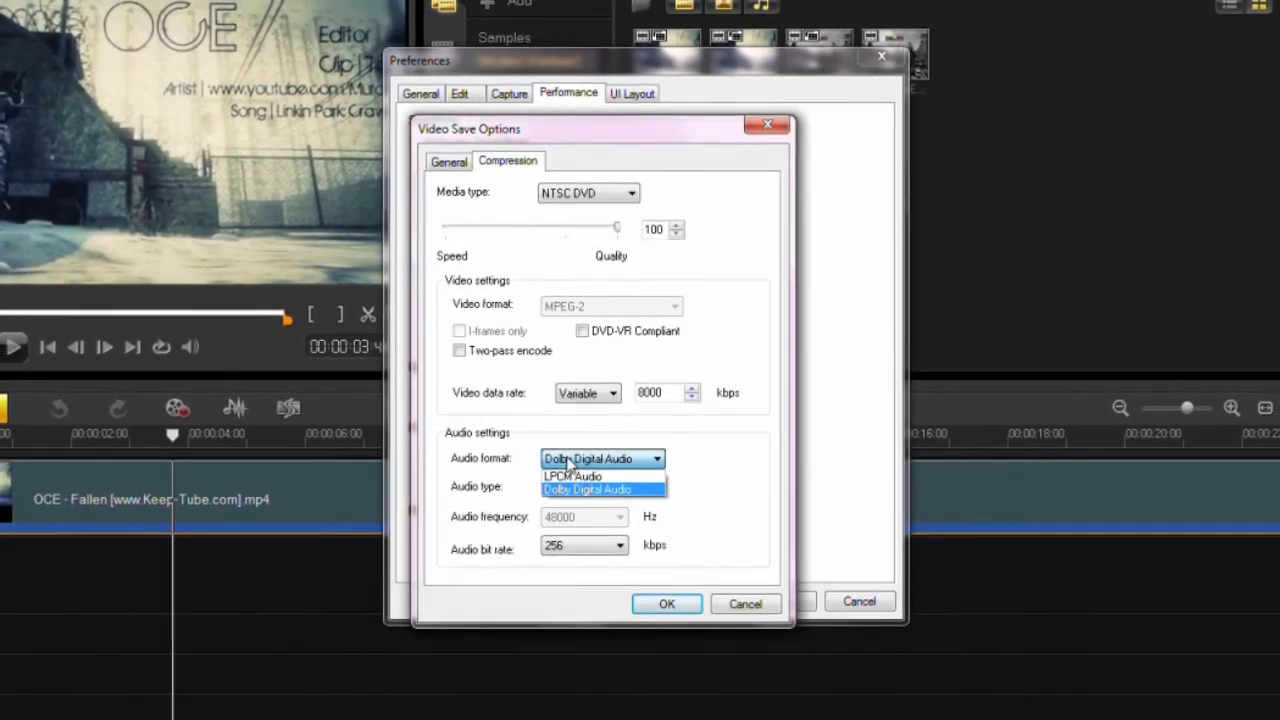
{"action": "left_click", "coordinate": [540, 489]}
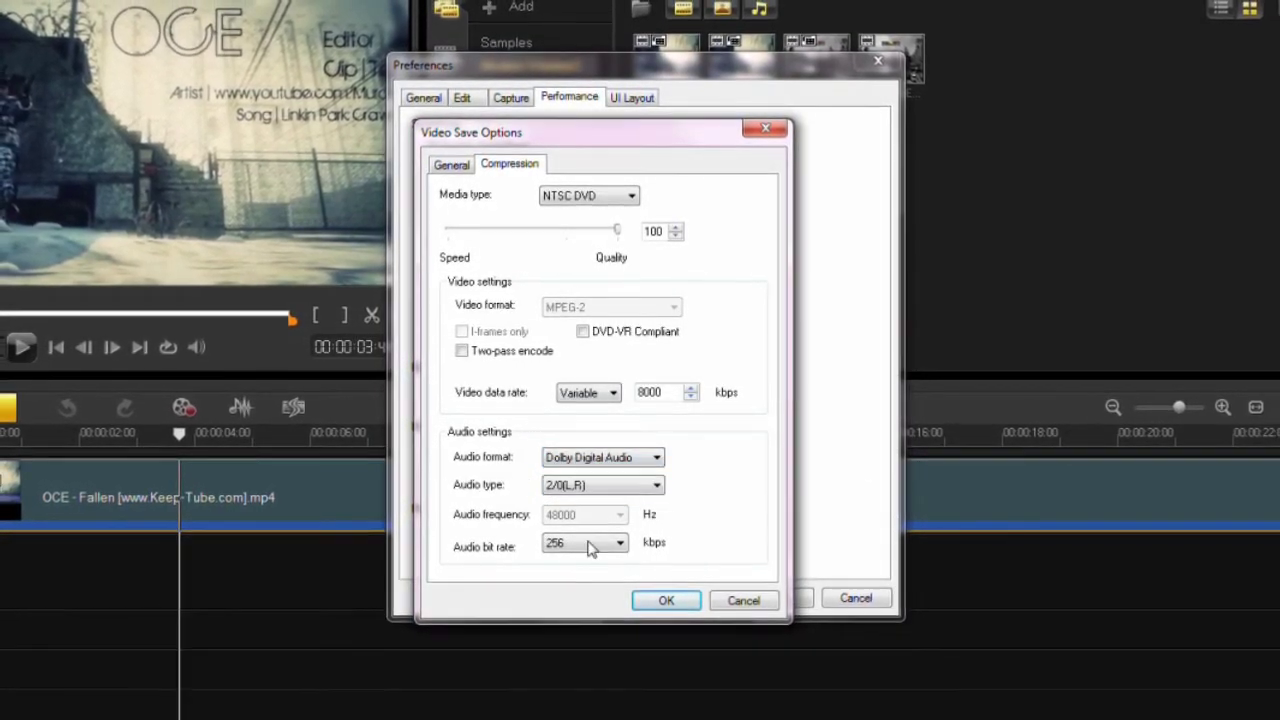
{"action": "left_click", "coordinate": [598, 548]}
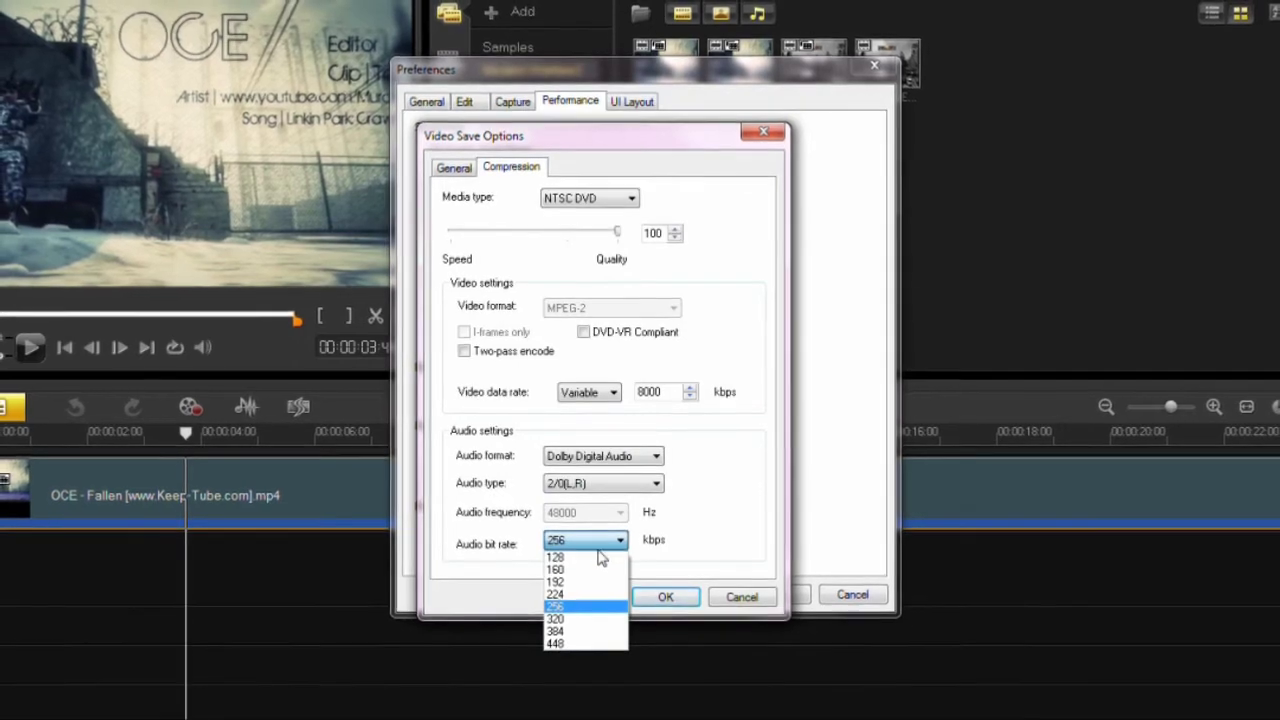
{"action": "left_click", "coordinate": [736, 511]}
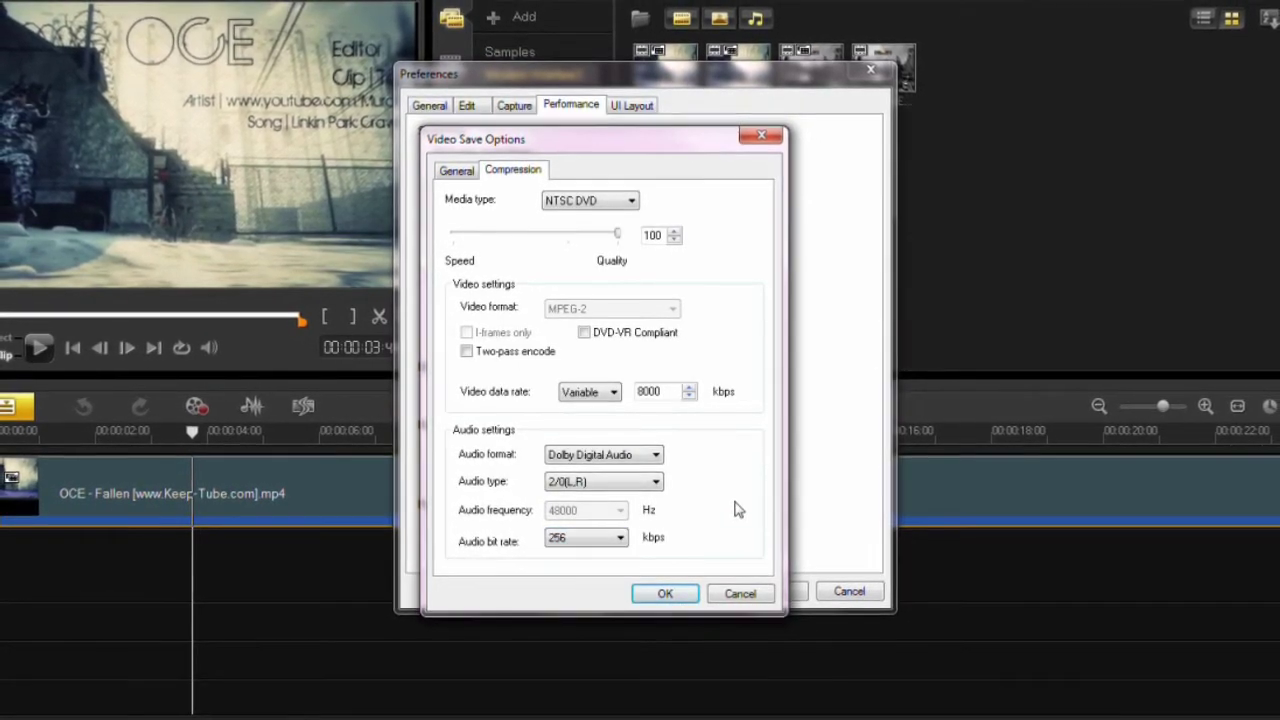
{"action": "left_click", "coordinate": [663, 590]}
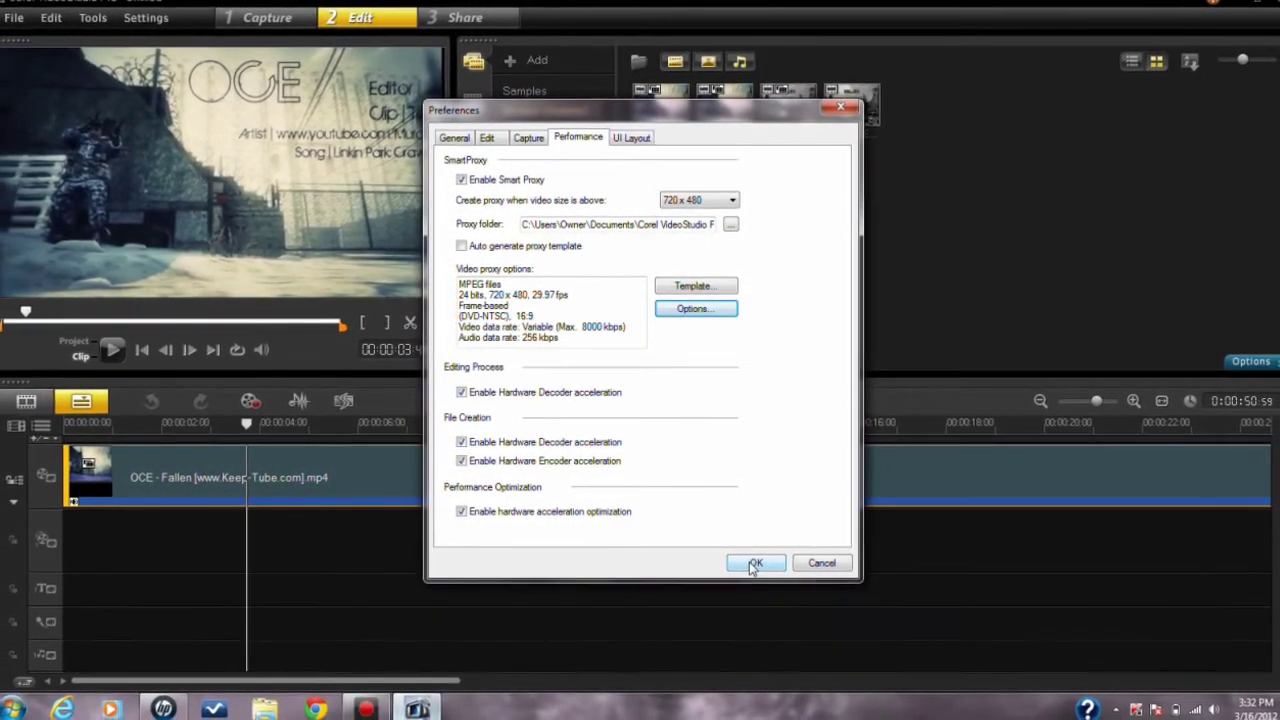
Save the Preferences and open the Record/Capture Option dialog from the timeline toolbar.
{"action": "left_click", "coordinate": [752, 562]}
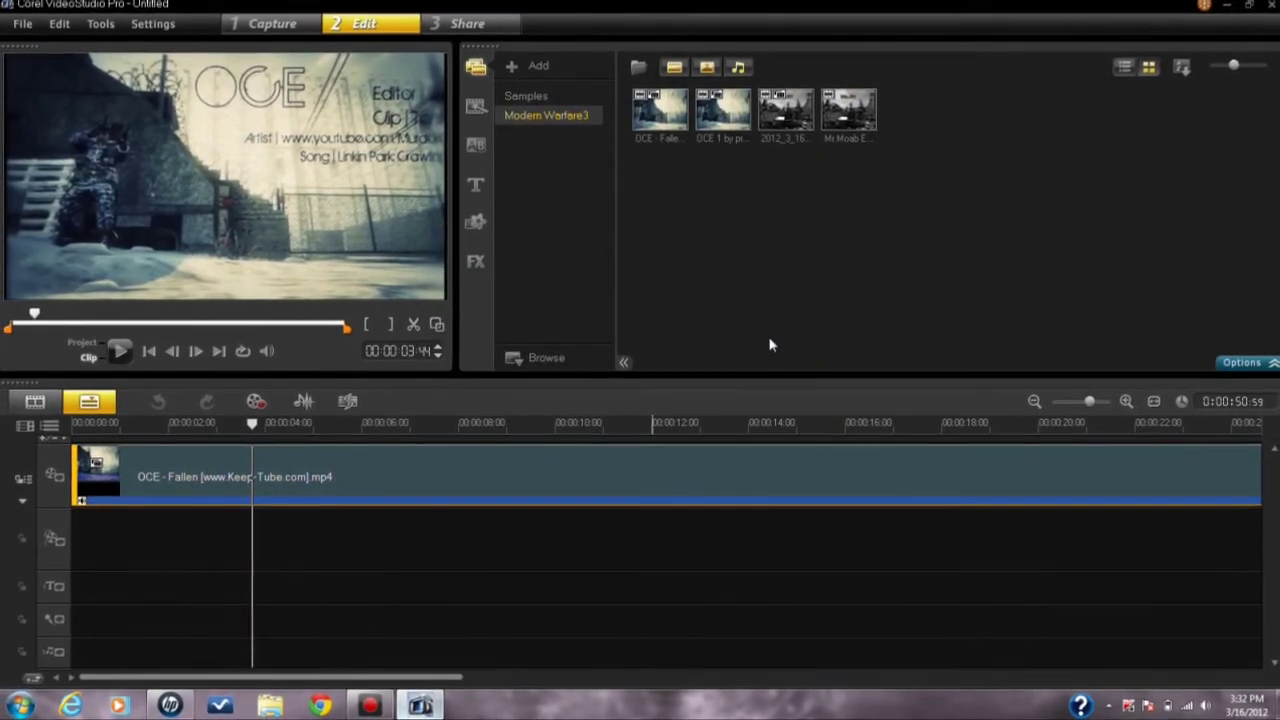
{"action": "left_click", "coordinate": [259, 404]}
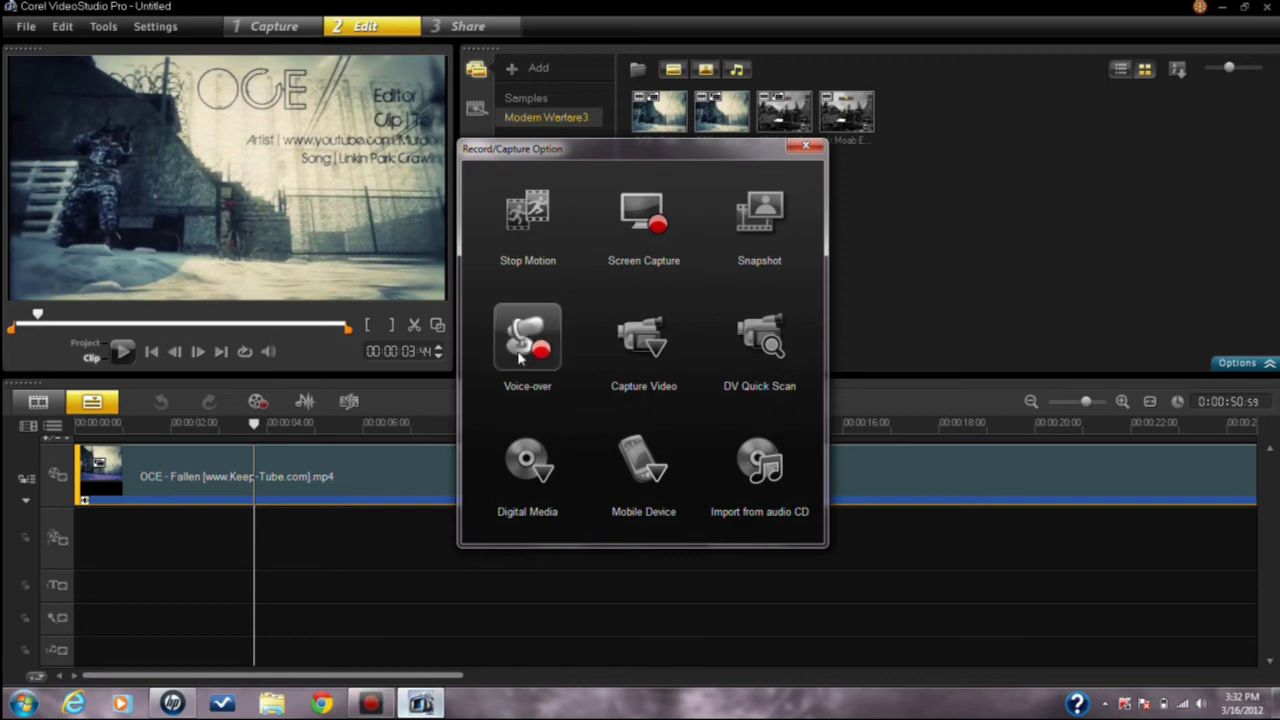
Close the Record/Capture Option dialog and dismiss the blocked toolbar notification.
{"action": "left_click", "coordinate": [805, 147]}
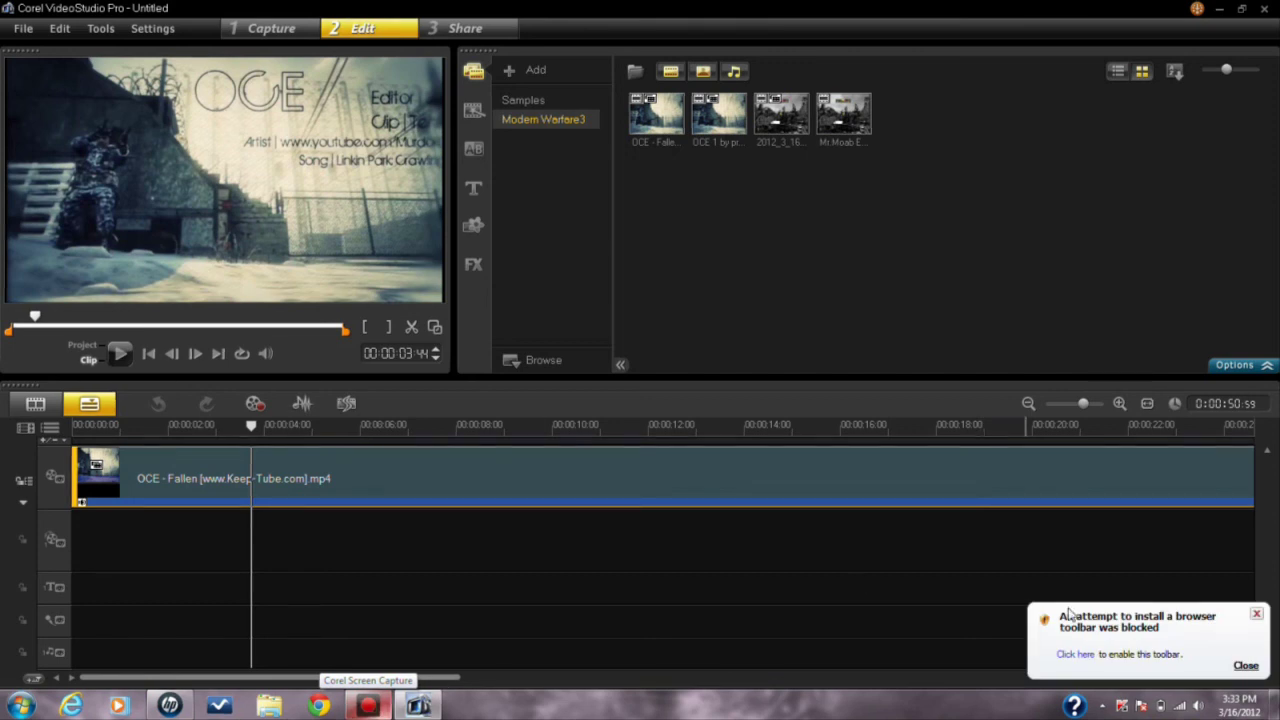
{"action": "left_click", "coordinate": [1254, 616]}
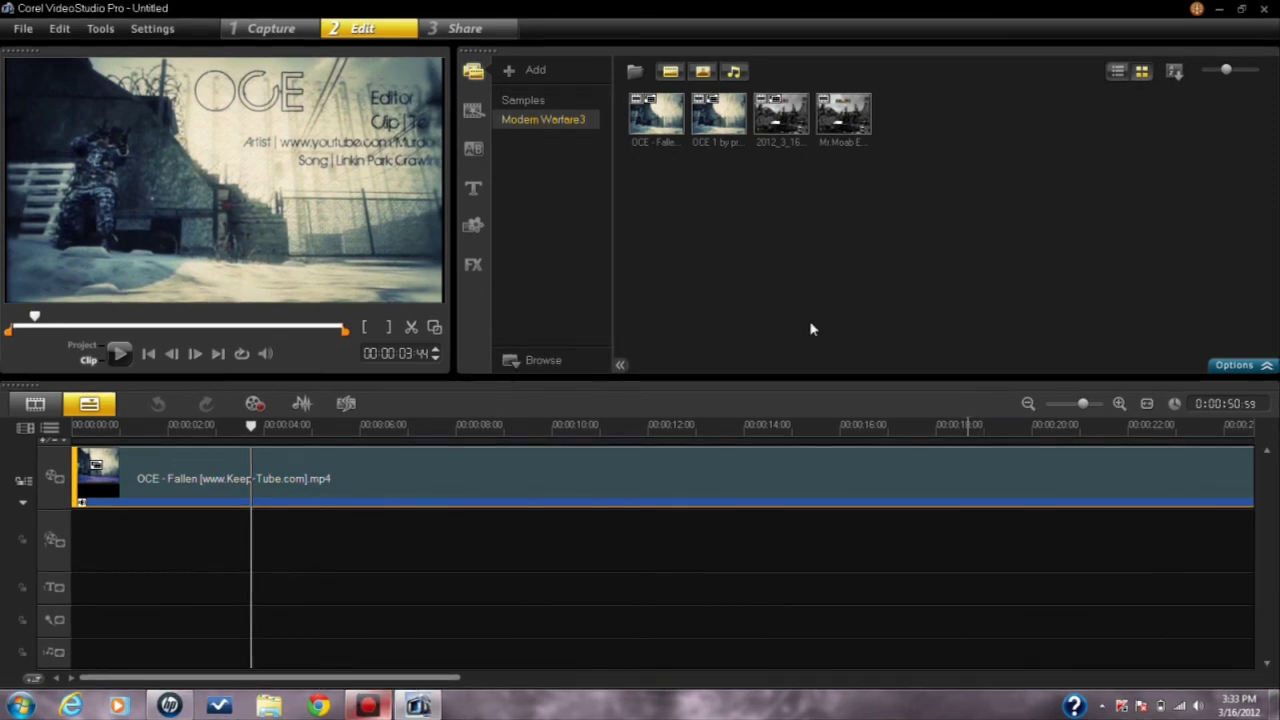